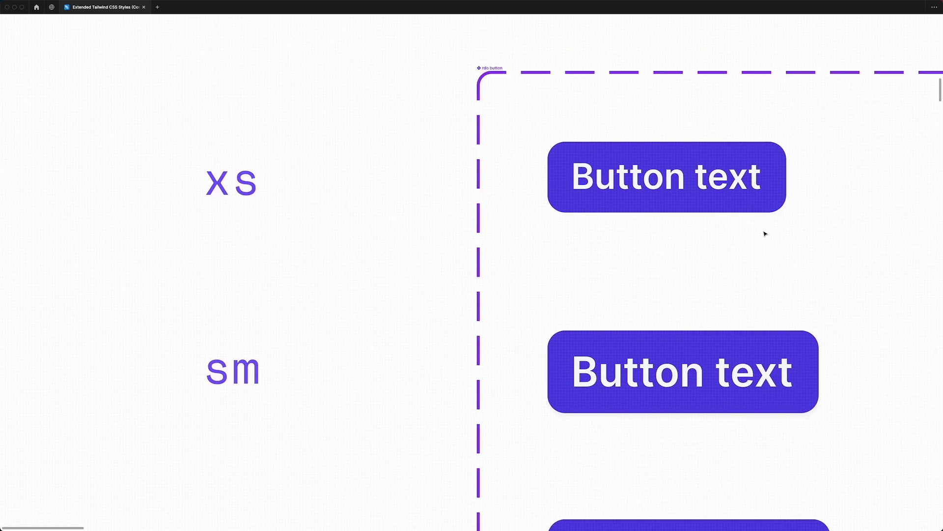
# Scroll past the focus, disabled and angular-gradient button groups to the soft gradient-bordered Button
pyautogui.hscroll(10, 765, 234)
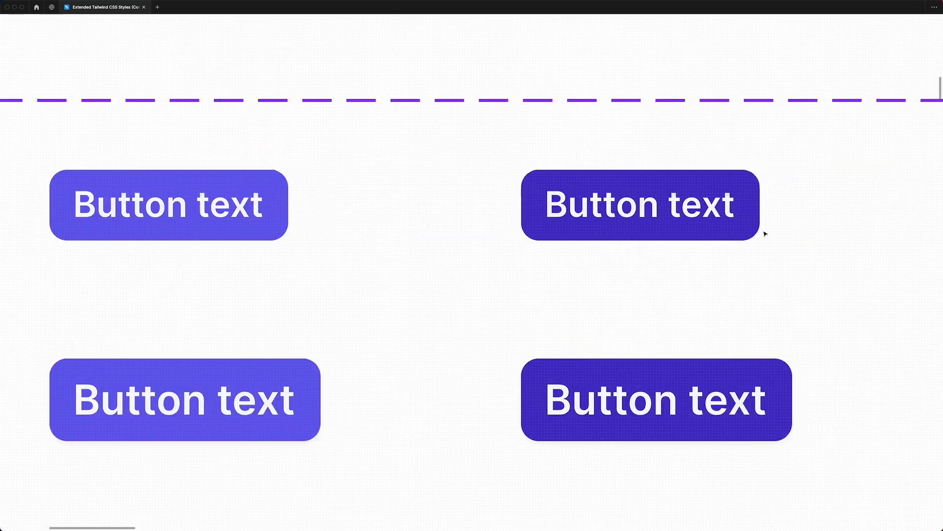
pyautogui.hscroll(15, 765, 234)
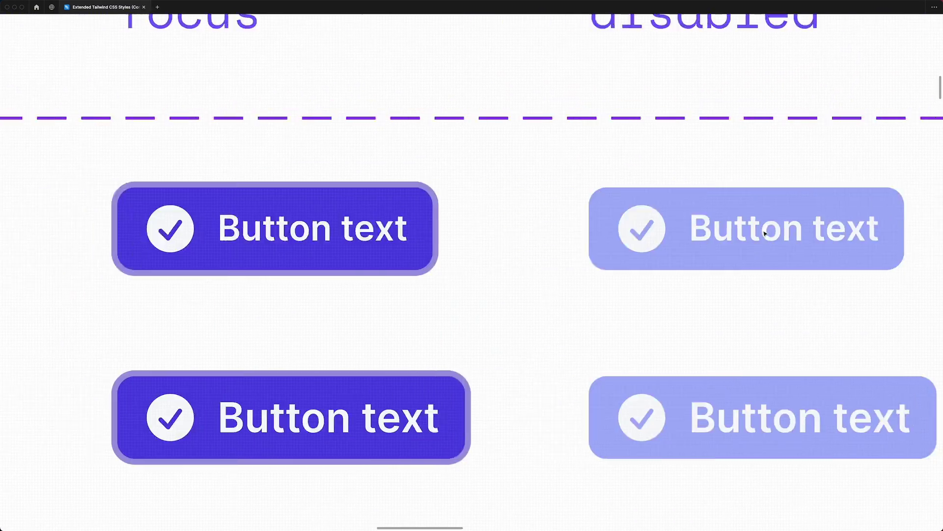
pyautogui.hscroll(15, 765, 234)
pyautogui.scroll(-5, 790, 164)
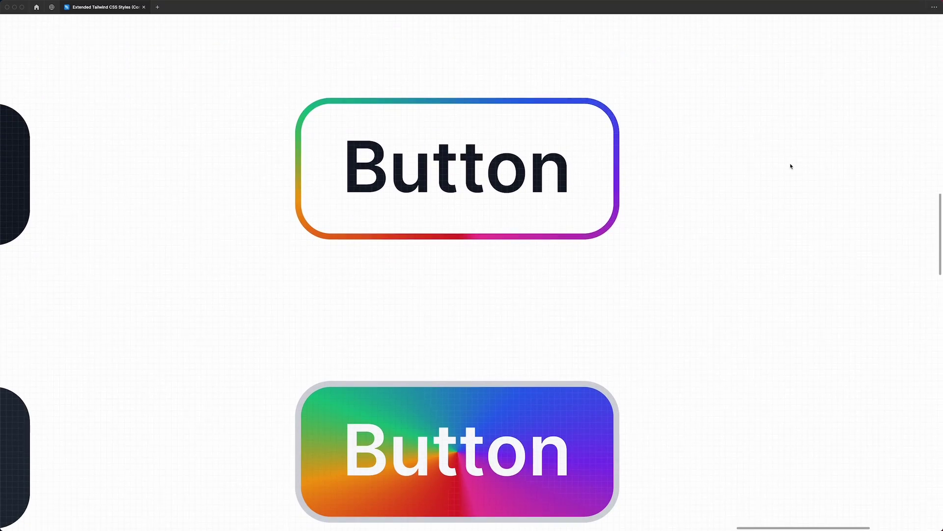
pyautogui.scroll(-6, 791, 166)
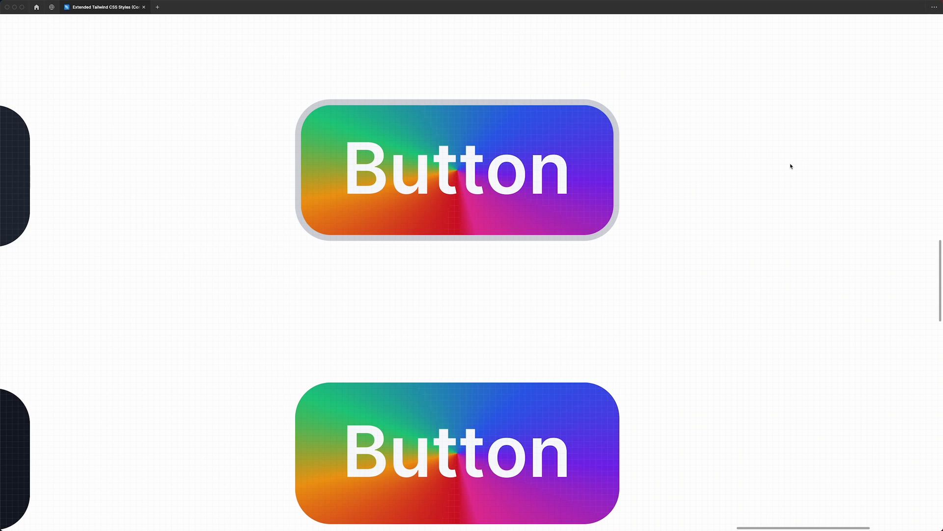
pyautogui.scroll(-8, 791, 166)
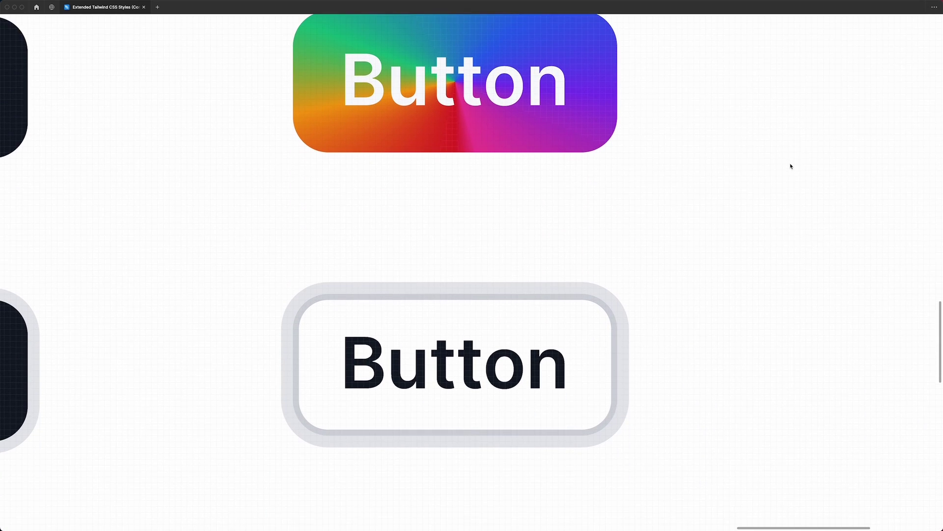
pyautogui.scroll(-5, 791, 166)
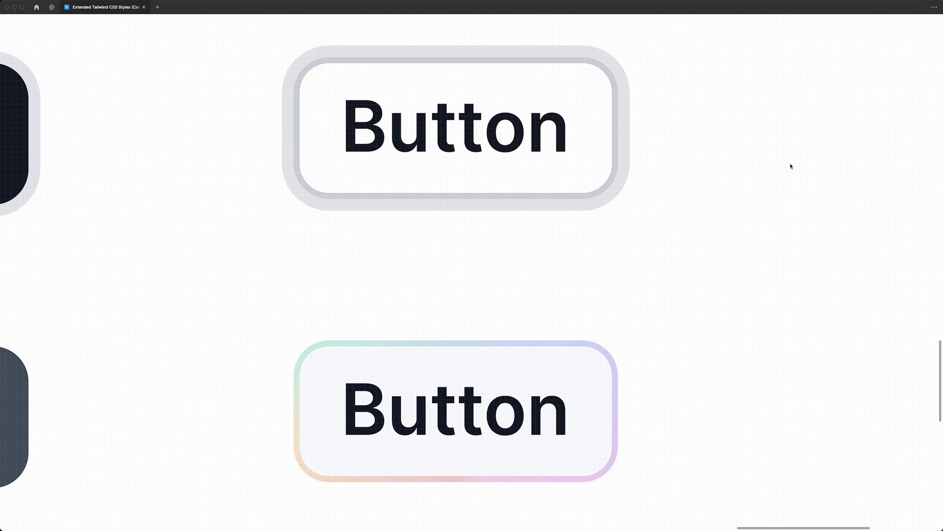
pyautogui.scroll(-6, 791, 166)
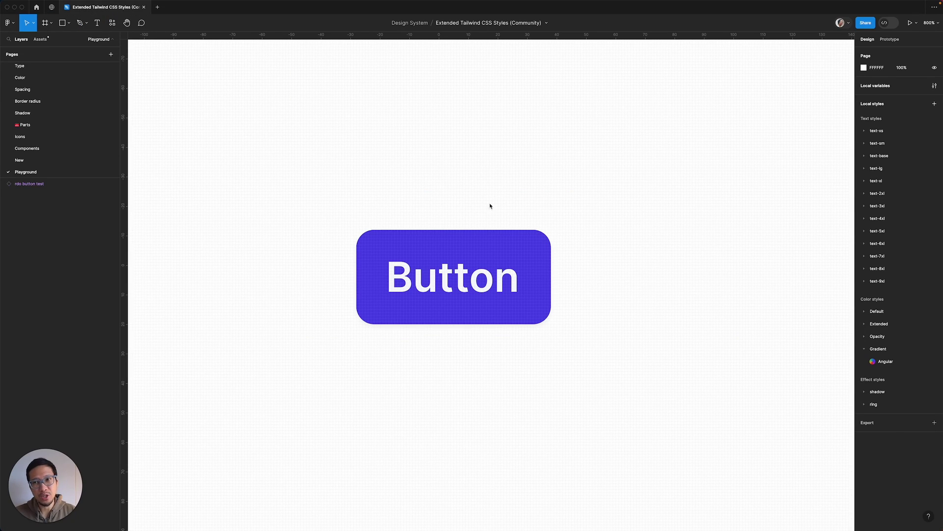
# Select the Button instance and toggle its leading icon, trailing icon and label on and off
pyautogui.hotkey('ctrl', 'a')
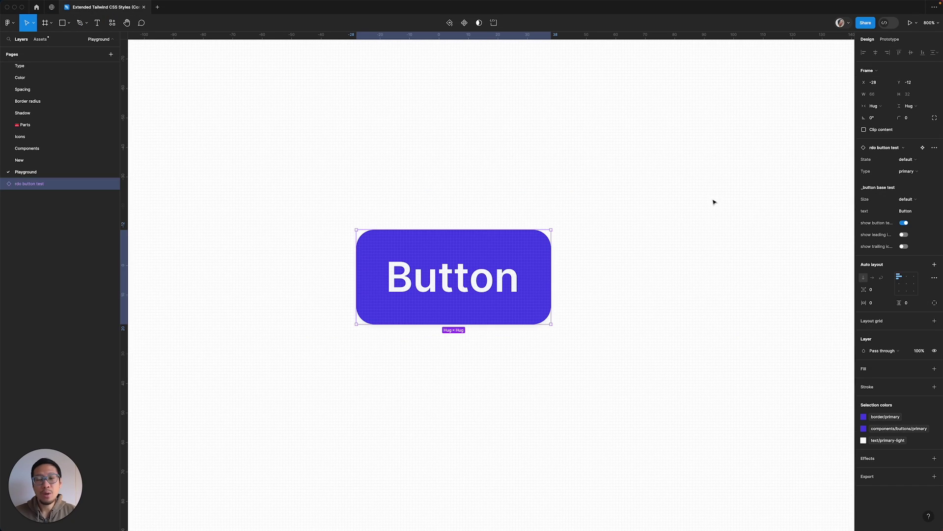
pyautogui.click(903, 235)
pyautogui.click(904, 235)
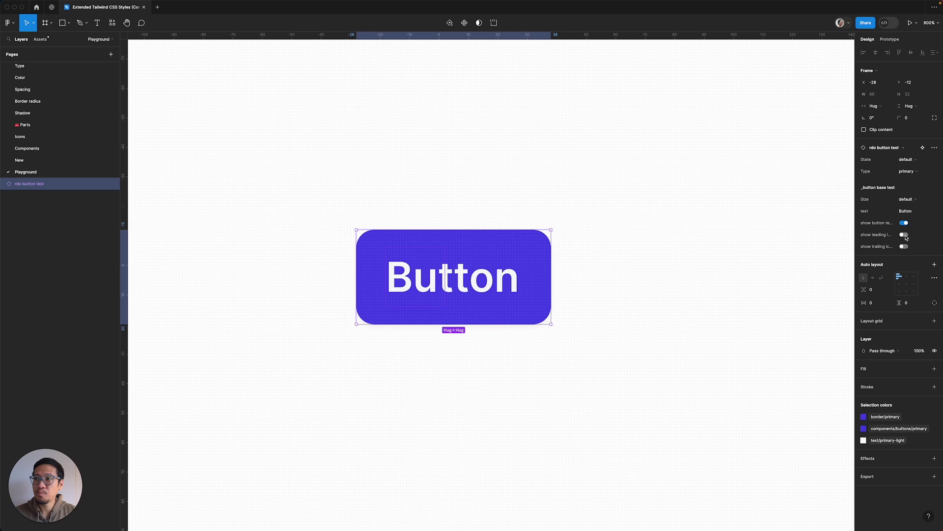
pyautogui.click(904, 246)
pyautogui.click(904, 246)
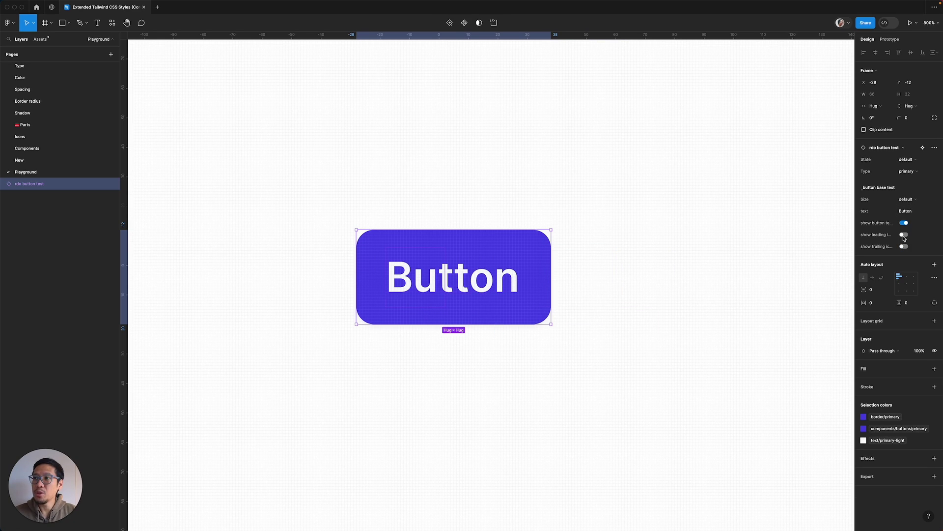
pyautogui.click(904, 236)
pyautogui.click(904, 223)
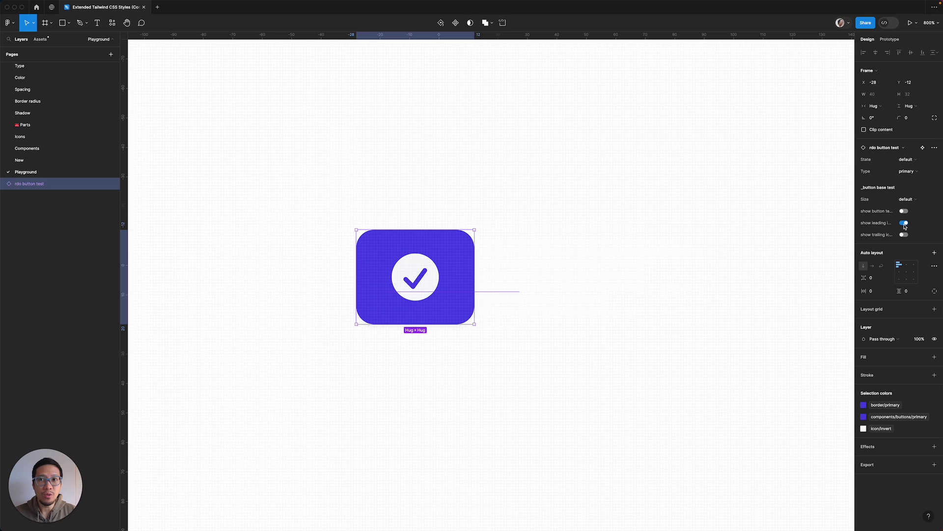
pyautogui.click(904, 223)
pyautogui.click(904, 210)
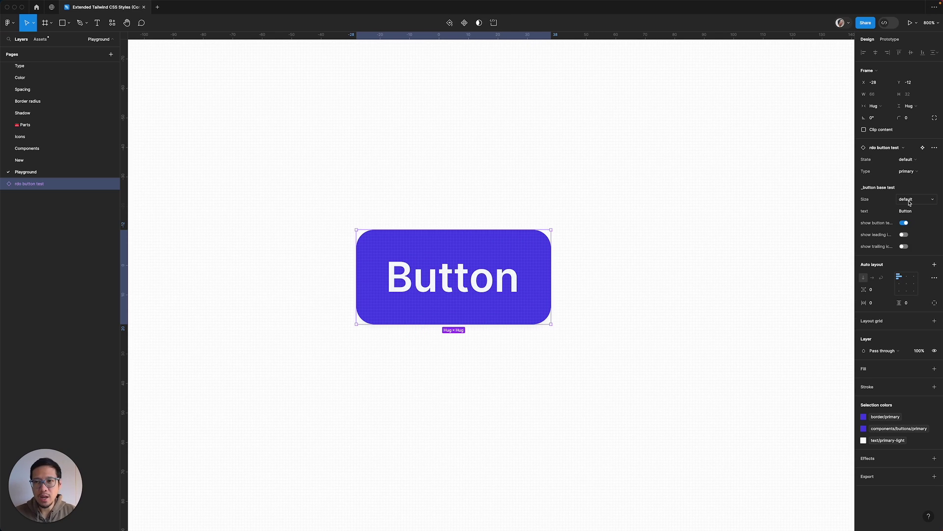
# Try the Button's Size variant as sm, xs and link
pyautogui.click(909, 201)
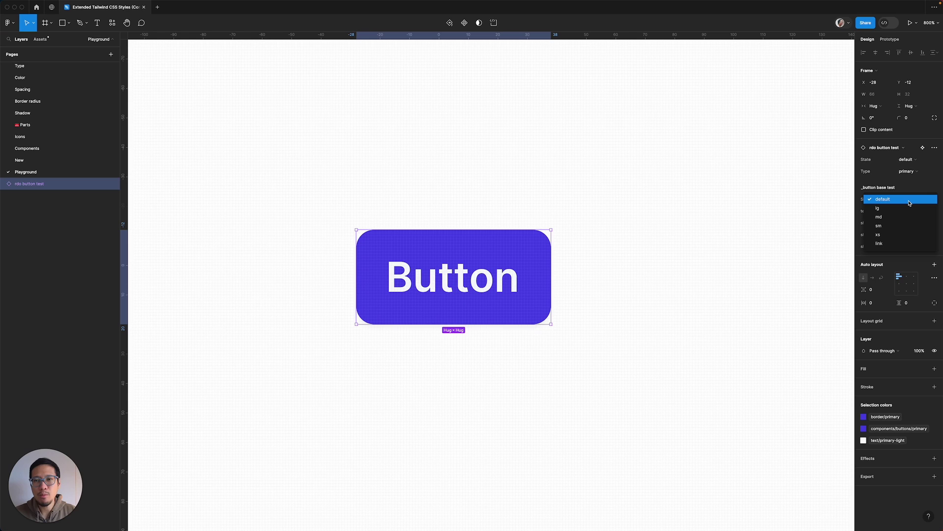
pyautogui.click(893, 225)
pyautogui.click(906, 200)
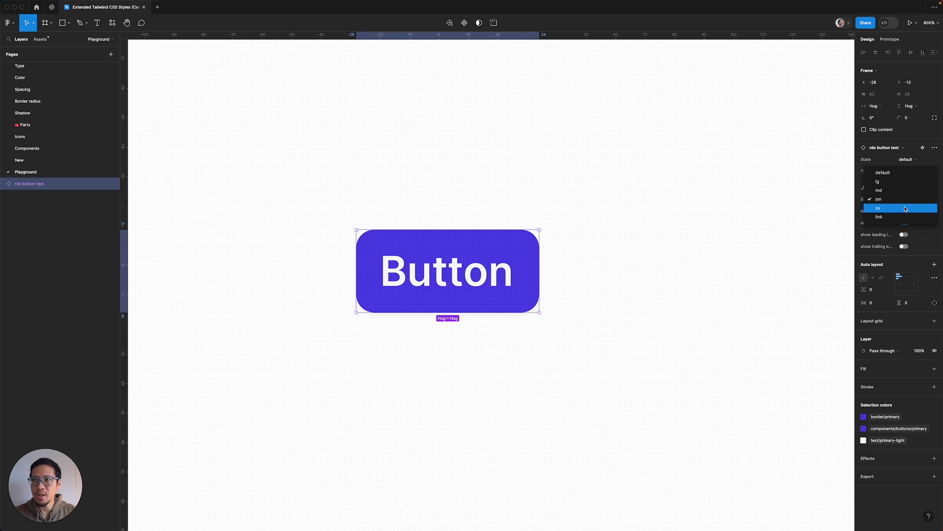
pyautogui.click(905, 208)
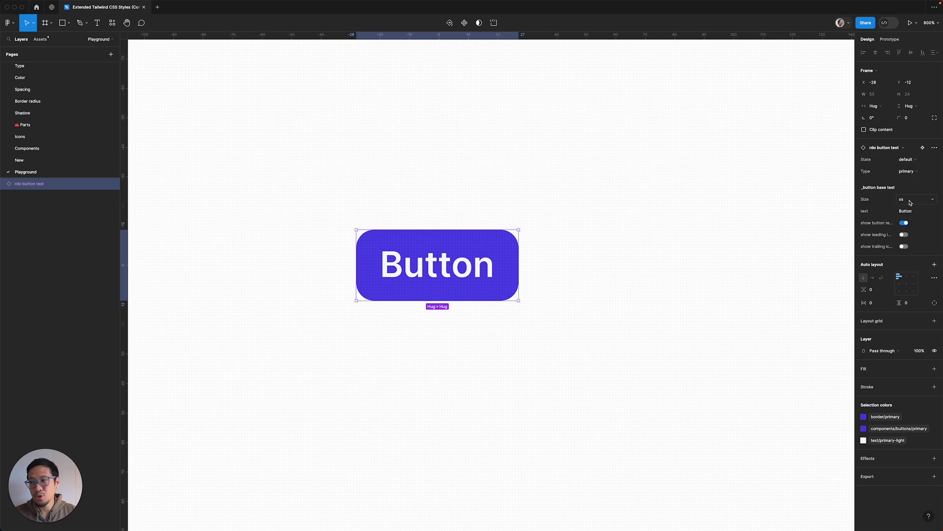
pyautogui.click(909, 201)
pyautogui.click(904, 208)
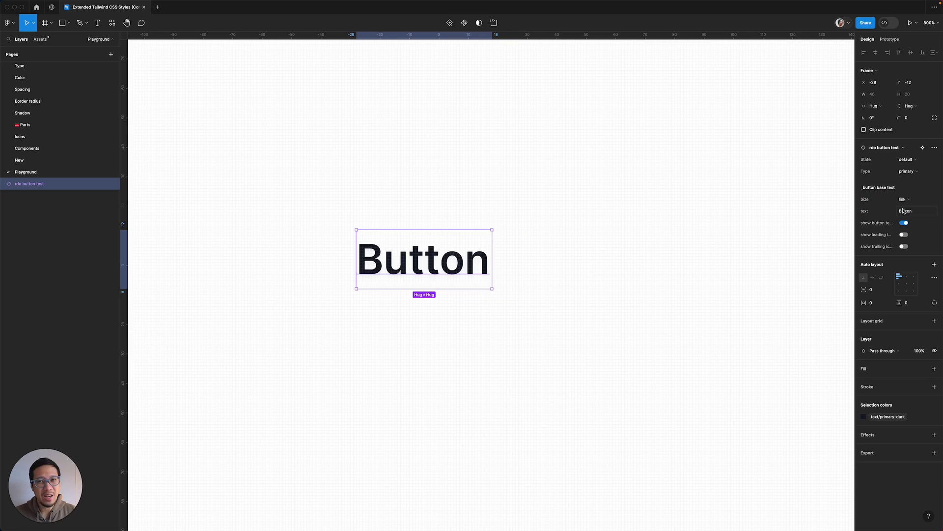
# Try the button as secondary, soft and destructive types, then set it back to primary
pyautogui.click(909, 172)
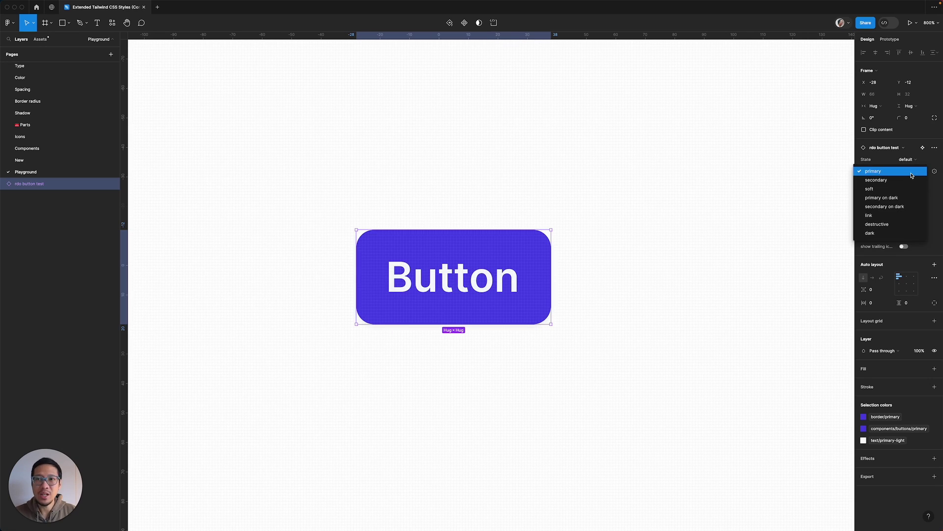
pyautogui.click(907, 179)
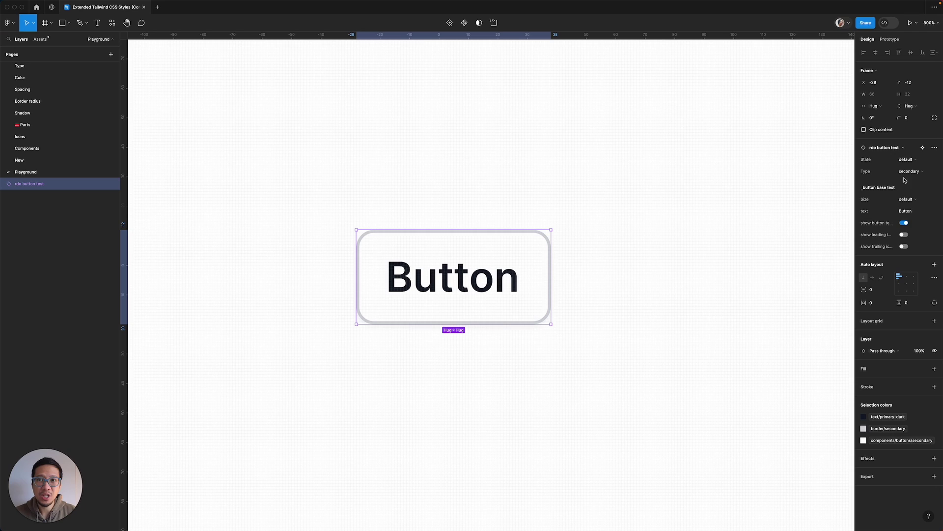
pyautogui.click(914, 172)
pyautogui.click(899, 180)
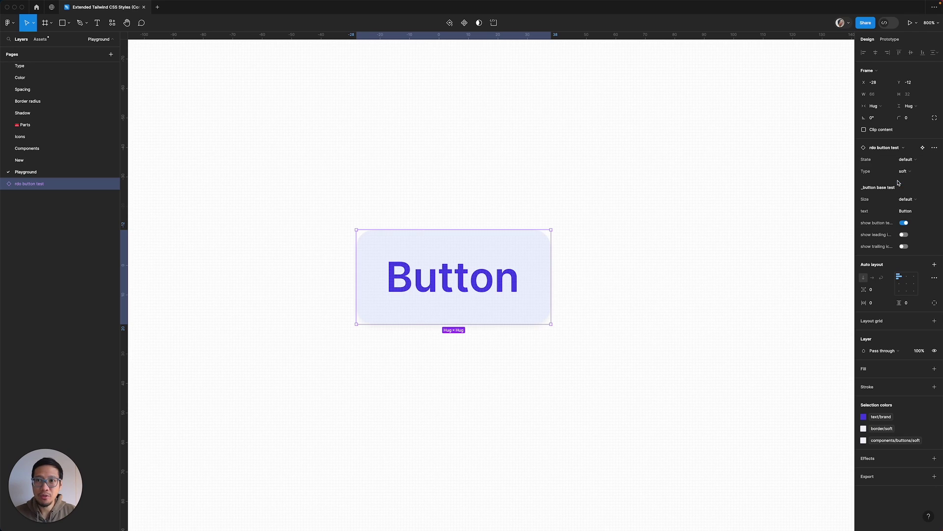
pyautogui.click(899, 172)
pyautogui.click(888, 207)
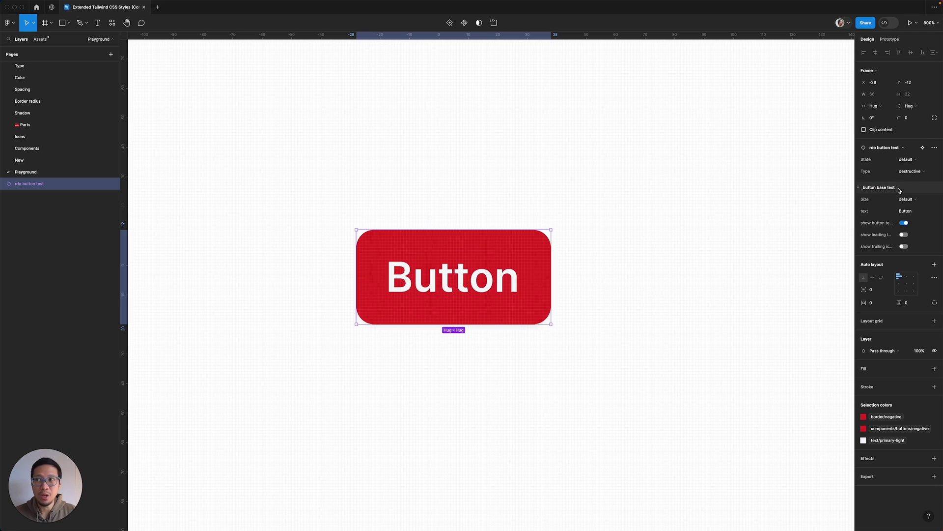
pyautogui.click(933, 172)
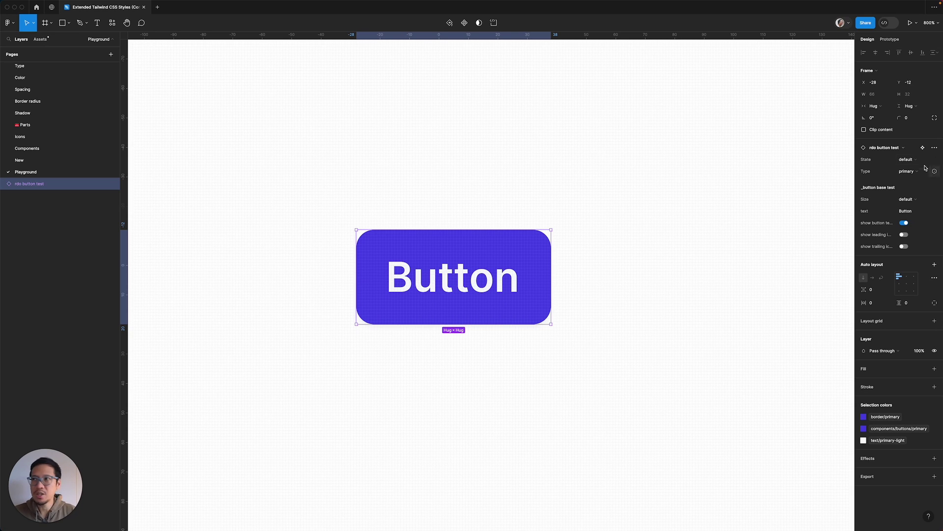
# Cycle the button State through hover, active and focus, ending on disabled
pyautogui.click(907, 160)
pyautogui.click(896, 171)
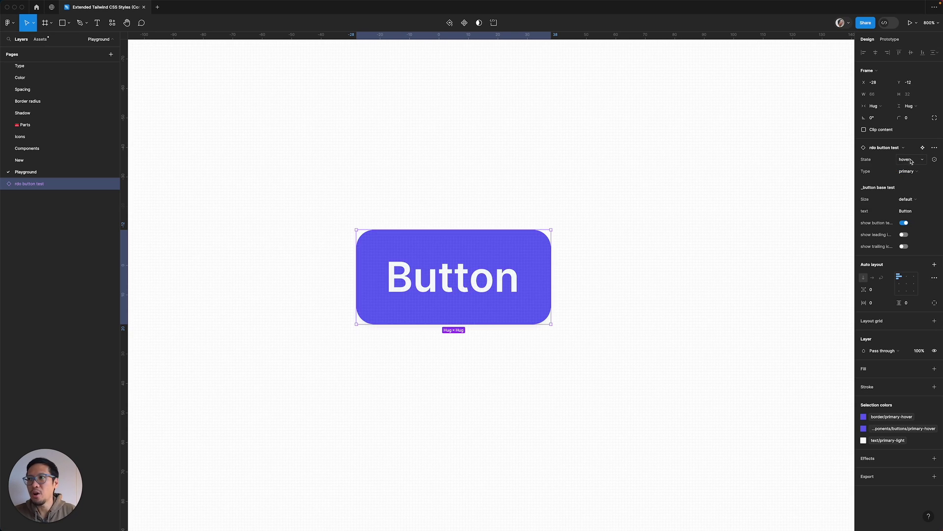
pyautogui.click(910, 160)
pyautogui.click(910, 167)
pyautogui.click(910, 160)
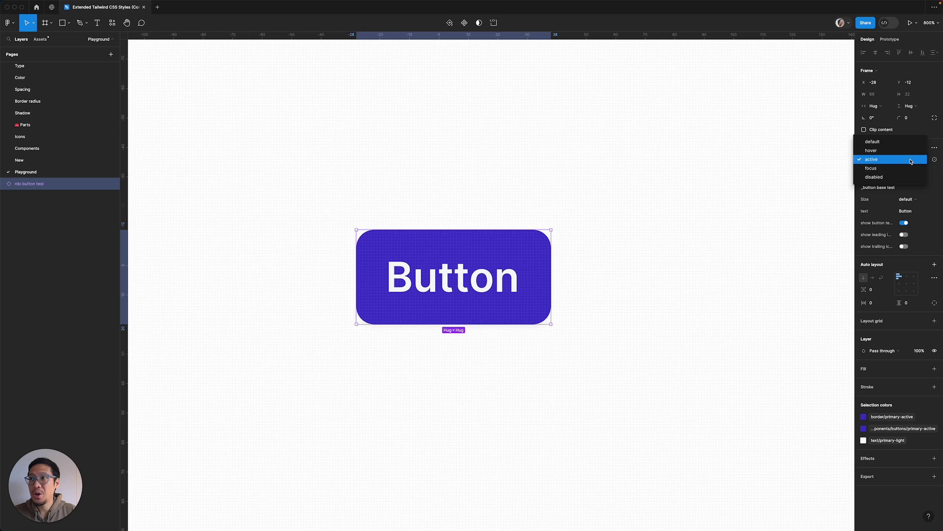
pyautogui.click(904, 170)
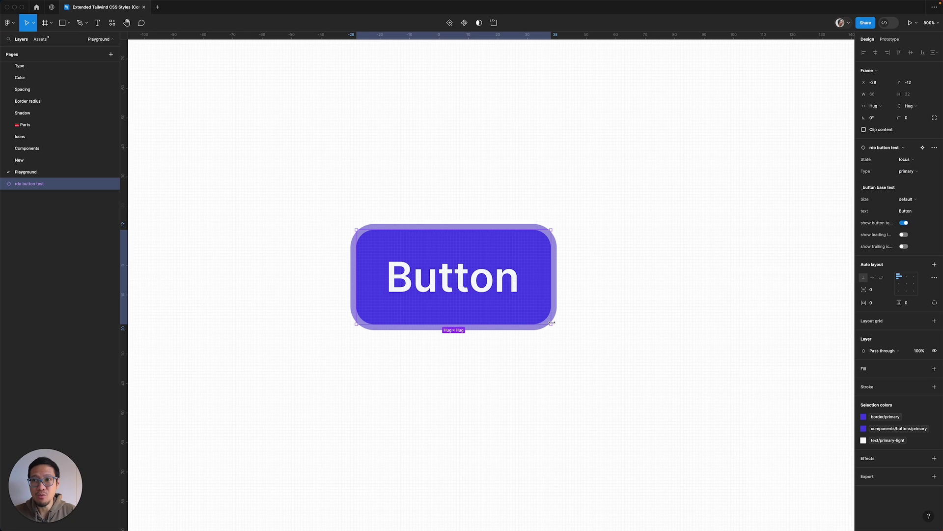
pyautogui.click(905, 161)
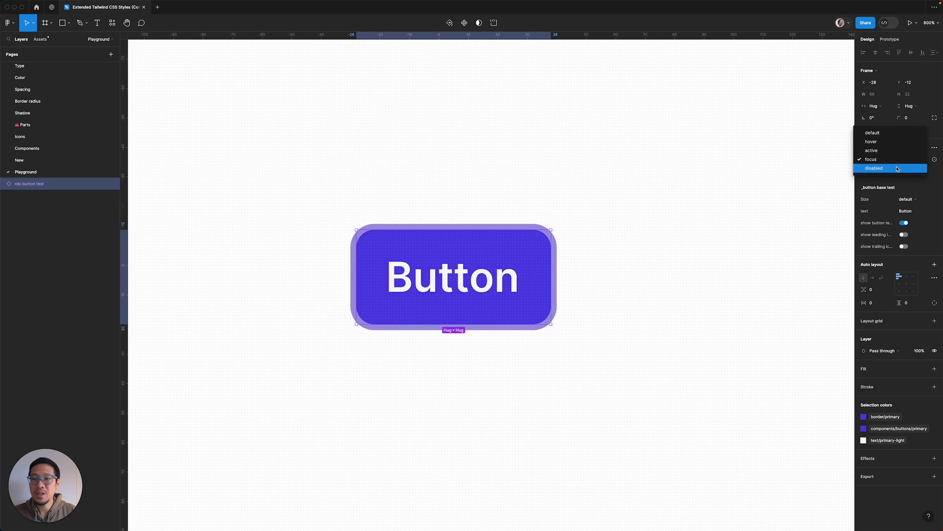
pyautogui.click(897, 168)
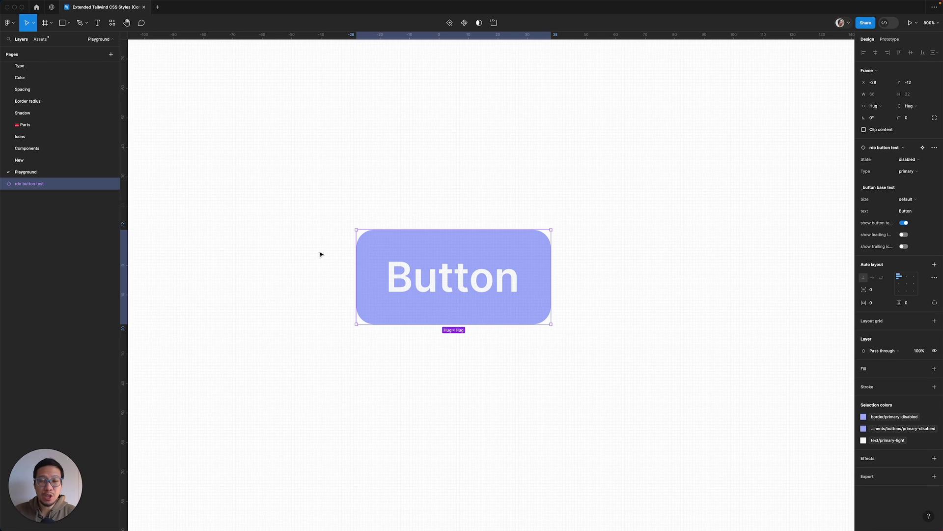
# Go to the Components page to view the full rdo button variant grid
pyautogui.click(79, 153)
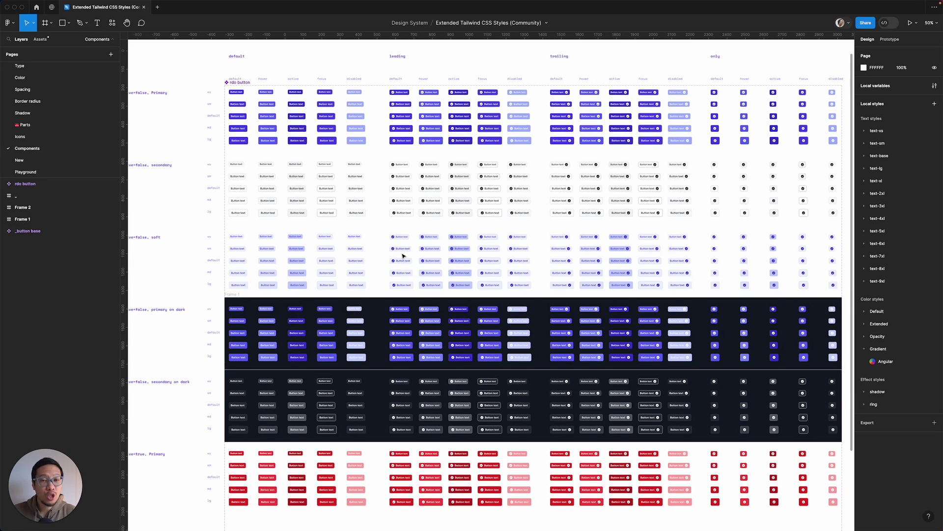
pyautogui.scroll(3, 403, 256)
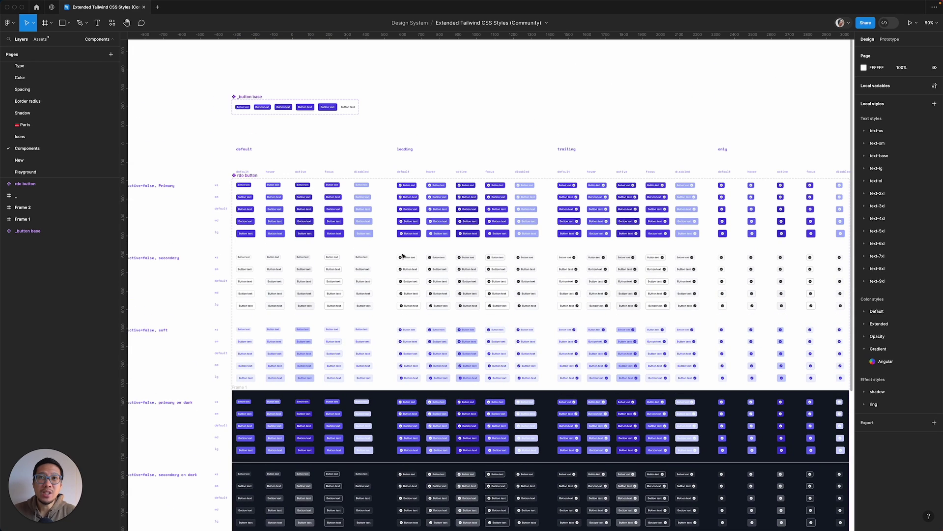
pyautogui.click(258, 97)
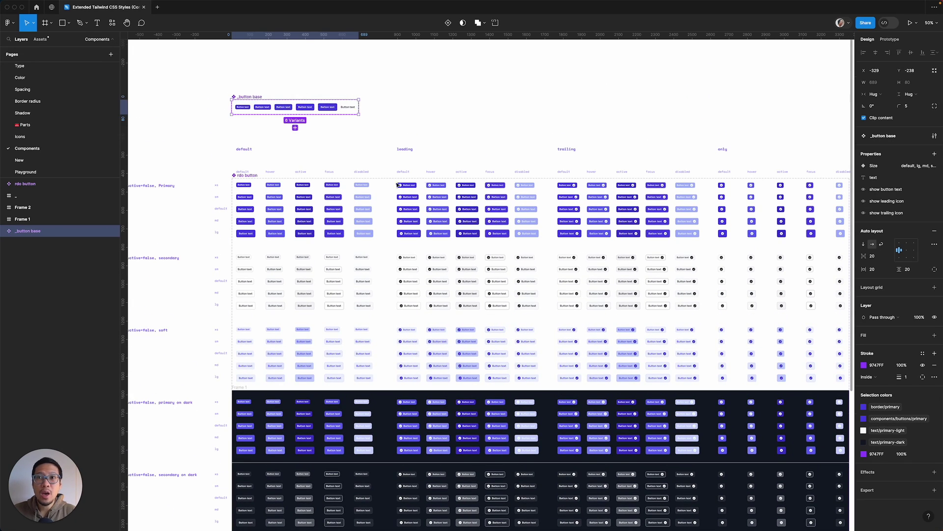
pyautogui.click(234, 141)
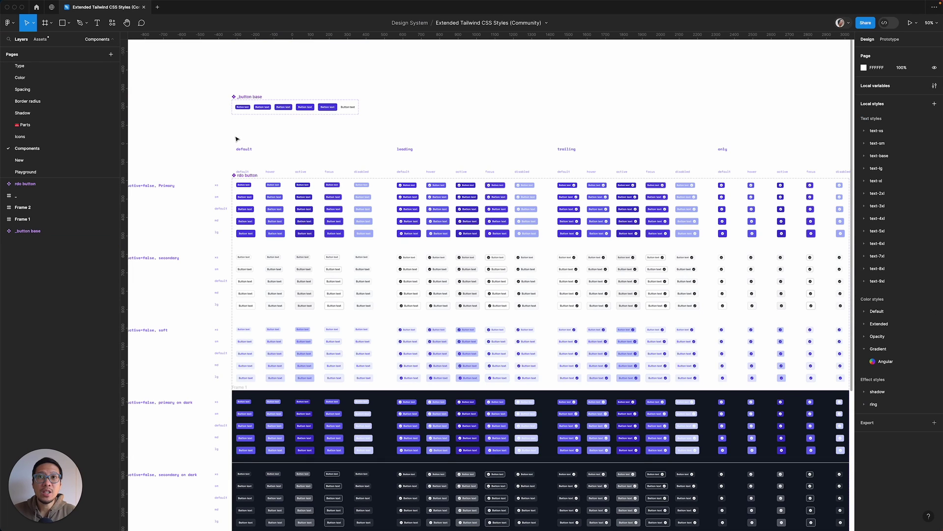
pyautogui.click(333, 108)
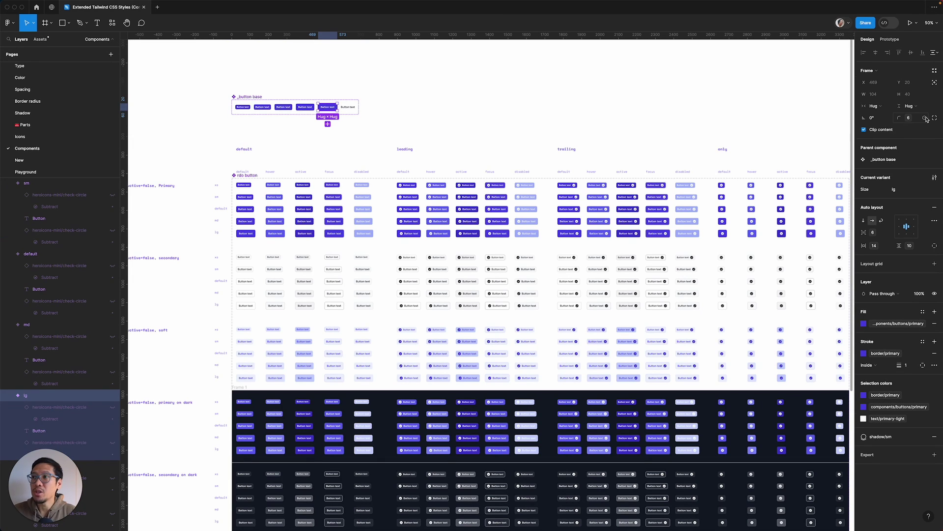
pyautogui.click(924, 118)
pyautogui.scroll(-1, 904, 231)
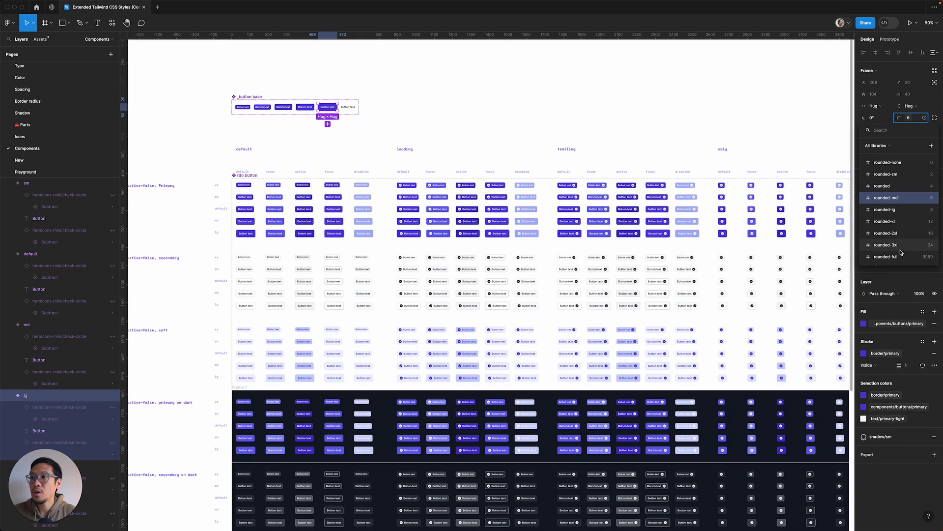
pyautogui.click(886, 257)
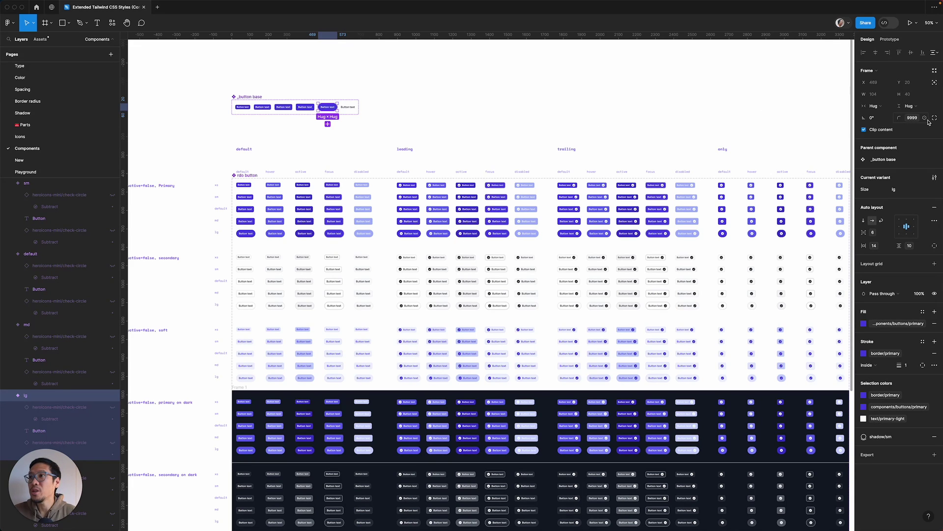
pyautogui.click(925, 118)
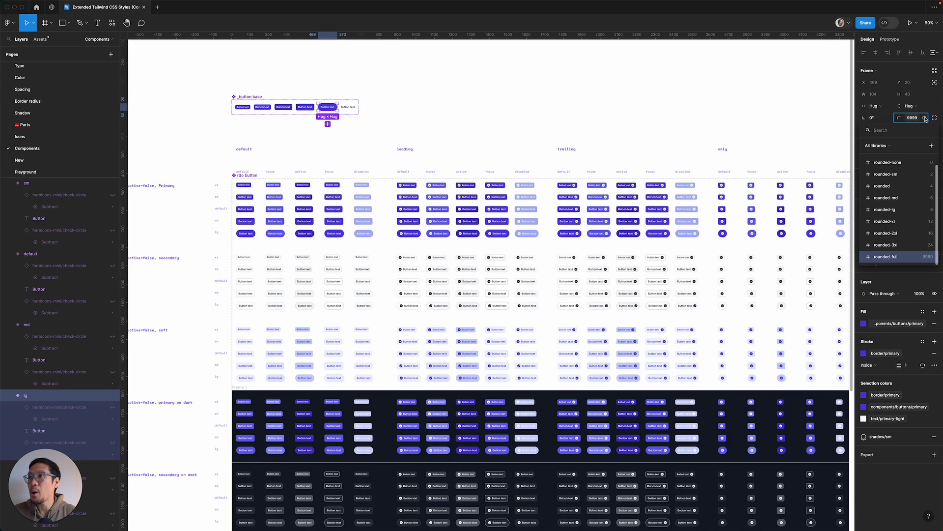
pyautogui.click(901, 197)
pyautogui.click(319, 153)
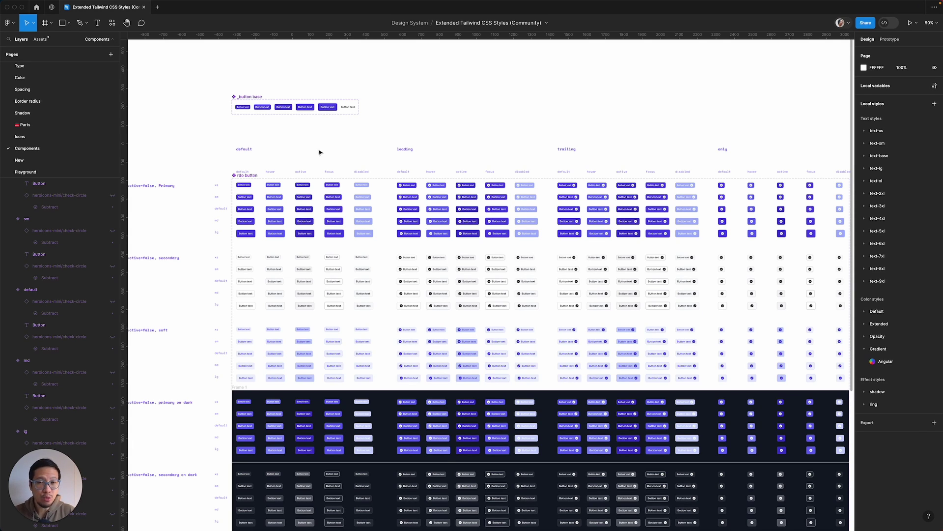
# Switch to the New page and inspect the rdo button test set below _button base test
pyautogui.click(25, 160)
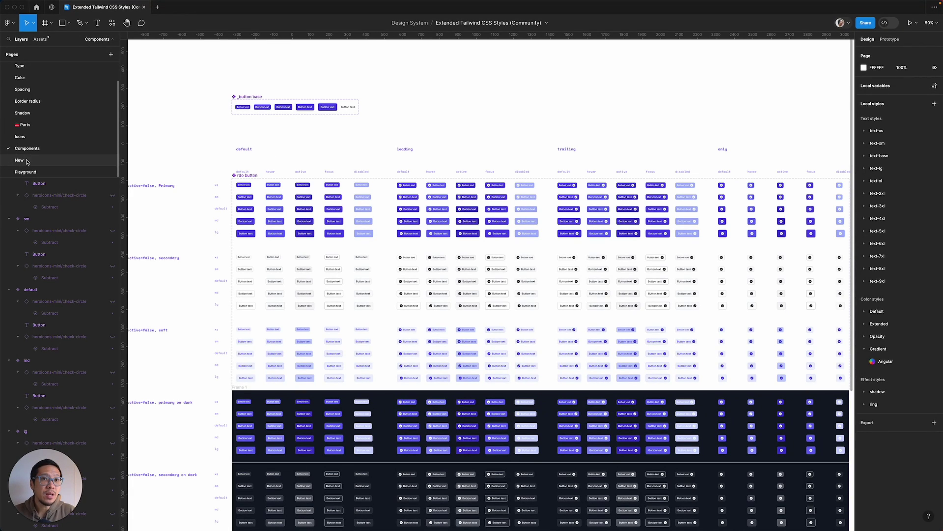
pyautogui.hscroll(7, 301, 219)
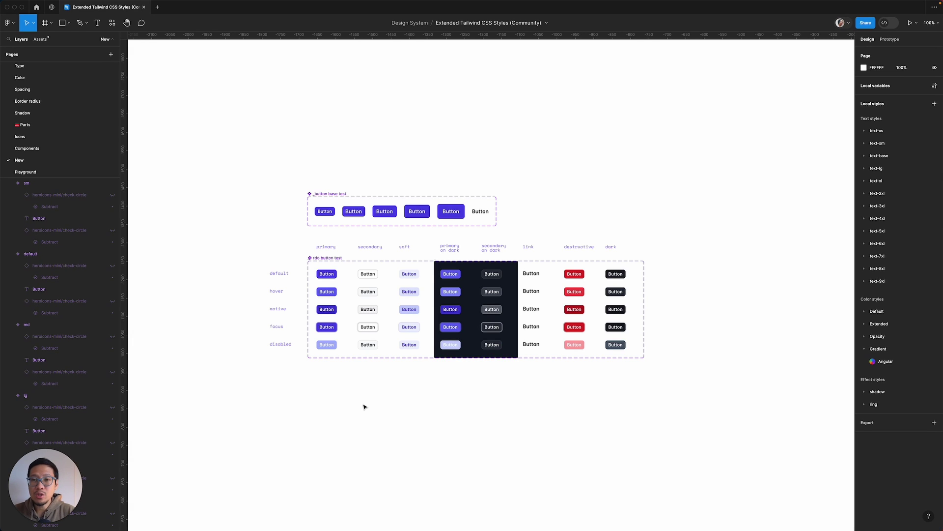
pyautogui.press('super+equal')
pyautogui.press('super+minus')
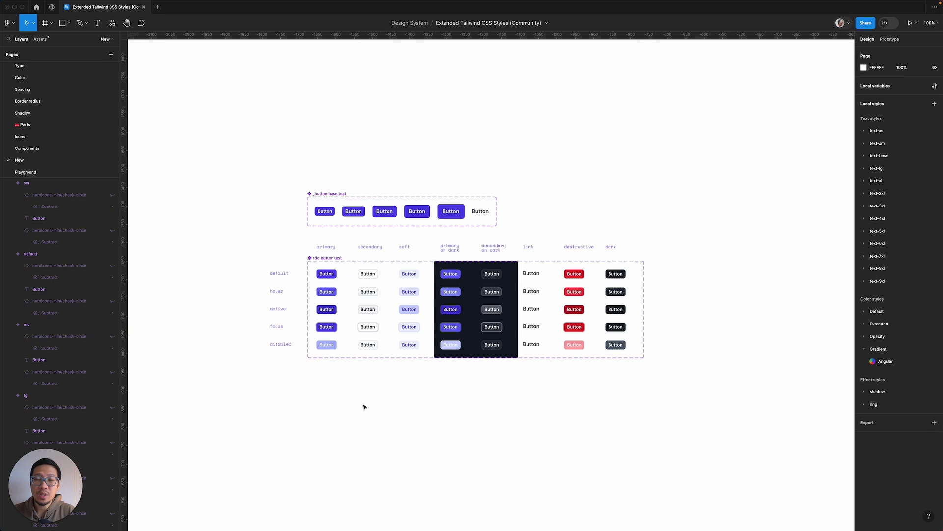
pyautogui.click(321, 260)
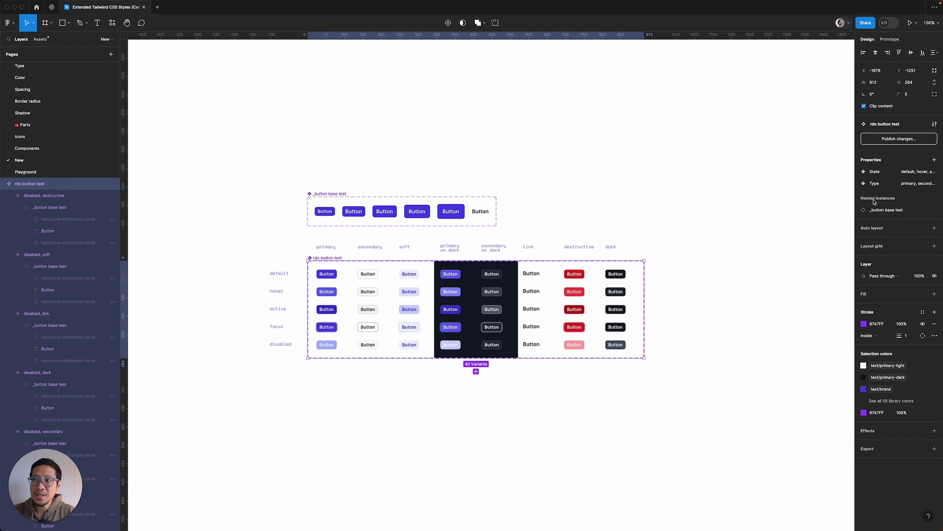
pyautogui.click(733, 225)
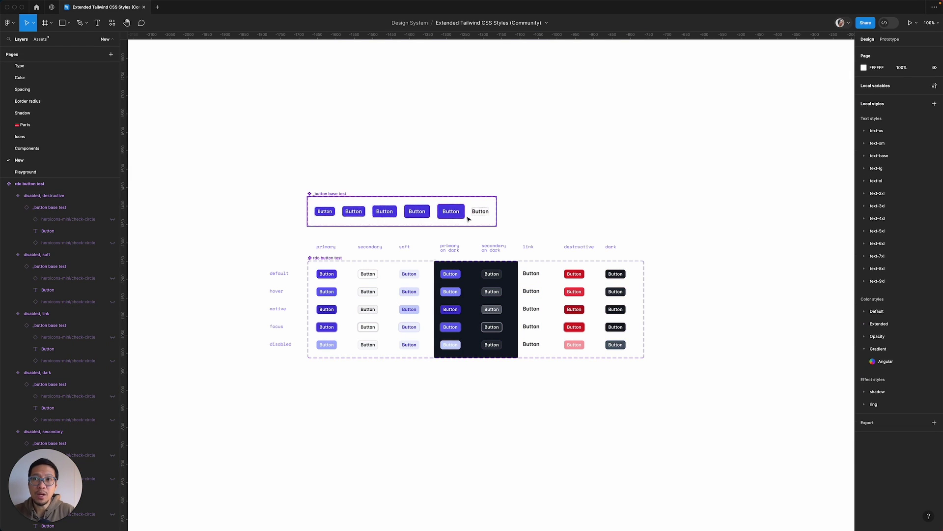
pyautogui.scroll(-2, 532, 387)
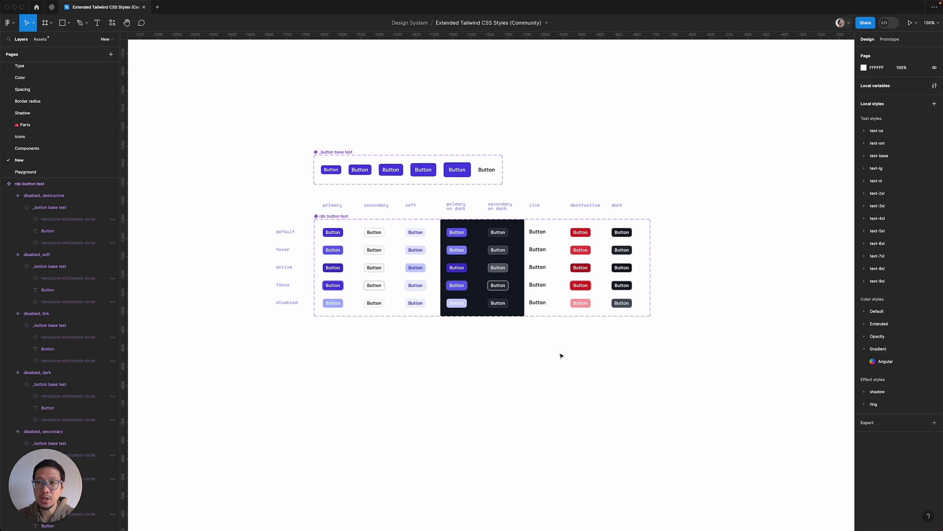
# Widen the rdo button test component set to the right
pyautogui.click(323, 221)
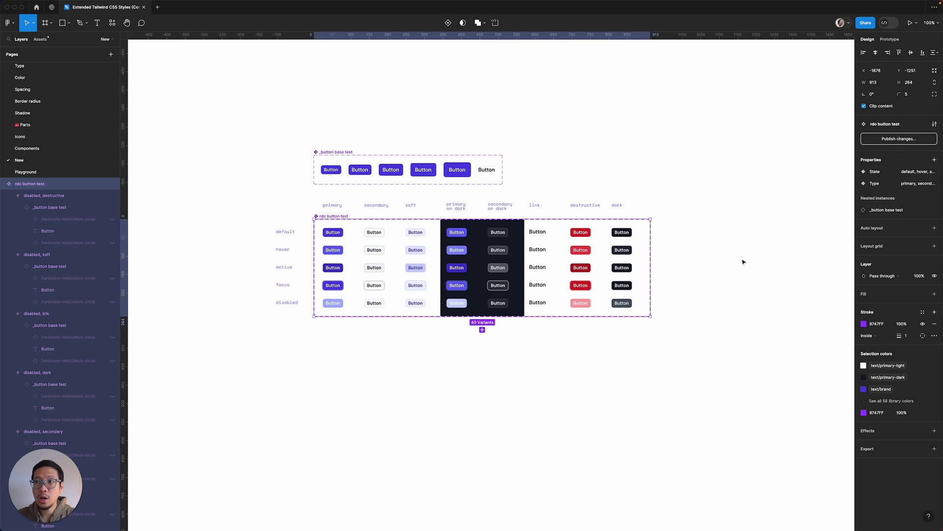
pyautogui.moveTo(651, 258); pyautogui.dragTo(718, 257)
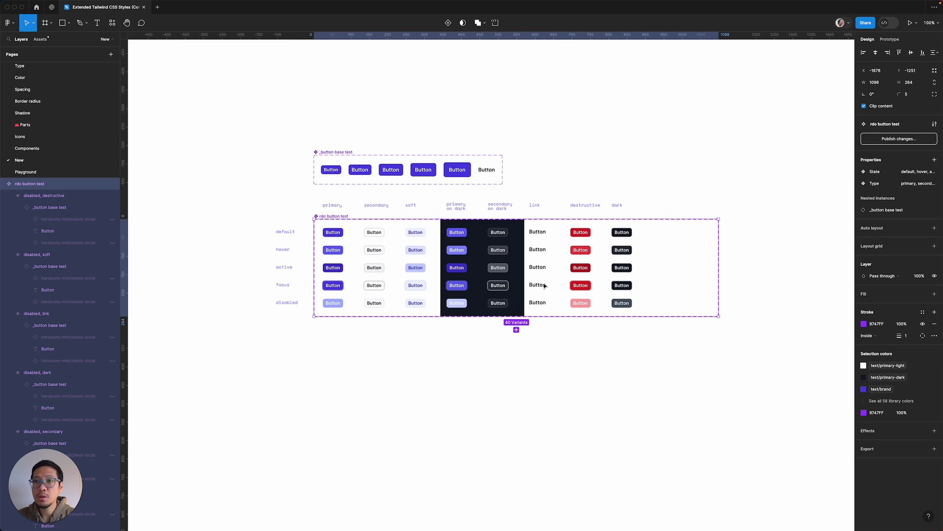
pyautogui.click(379, 340)
# Duplicate the secondary button column and place the copy right of the dark column
pyautogui.moveTo(386, 336); pyautogui.dragTo(377, 226)
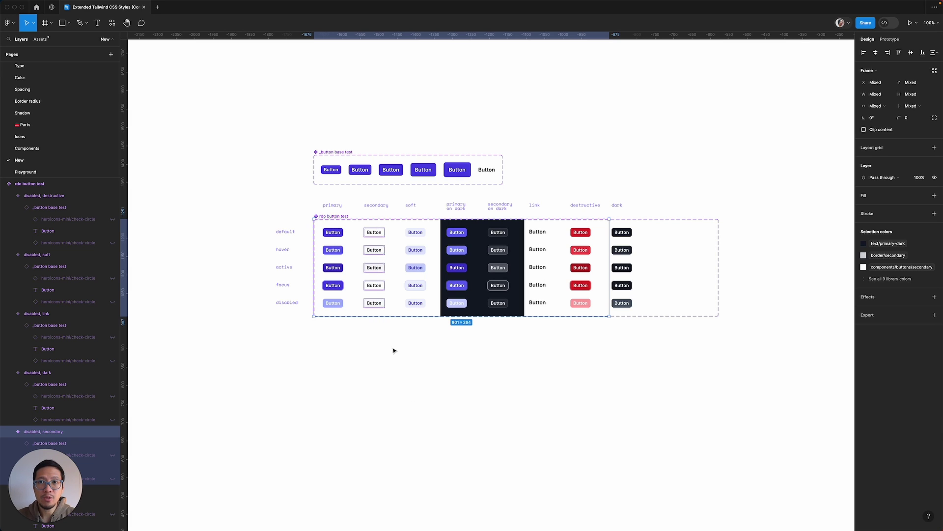
pyautogui.hotkey('ctrl', 'd')
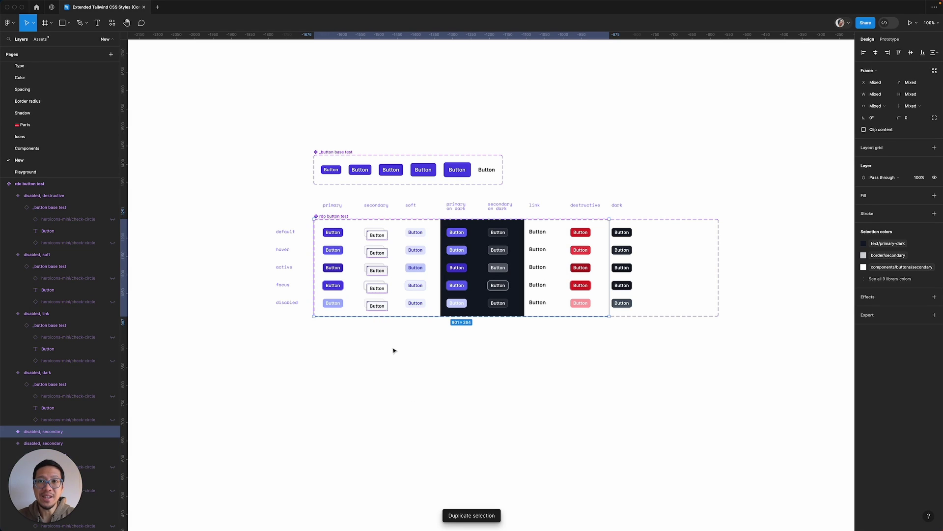
pyautogui.moveTo(383, 305); pyautogui.dragTo(665, 304)
pyautogui.scroll(5, 666, 274)
# Give all five copied-column buttons the new Type value 'ai', then select the top one
pyautogui.click(651, 189)
pyautogui.keyDown('shift'); pyautogui.click(651, 224); pyautogui.keyUp('shift')
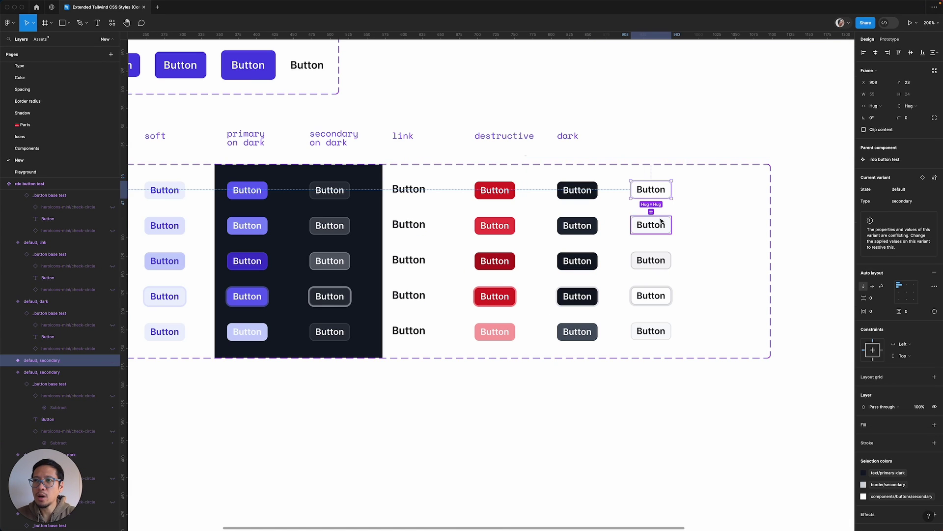
pyautogui.keyDown('shift'); pyautogui.click(657, 260); pyautogui.keyUp('shift')
pyautogui.keyDown('shift'); pyautogui.click(653, 295); pyautogui.keyUp('shift')
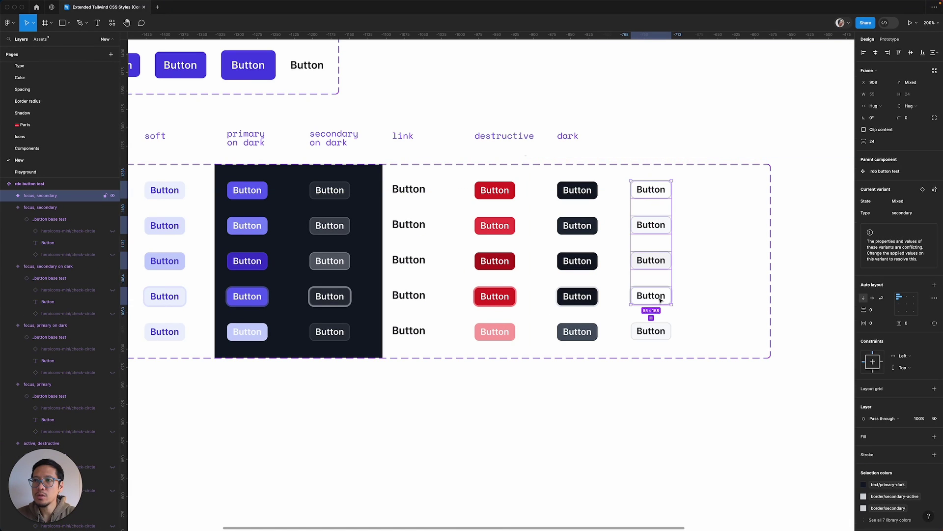
pyautogui.keyDown('shift'); pyautogui.click(653, 331); pyautogui.keyUp('shift')
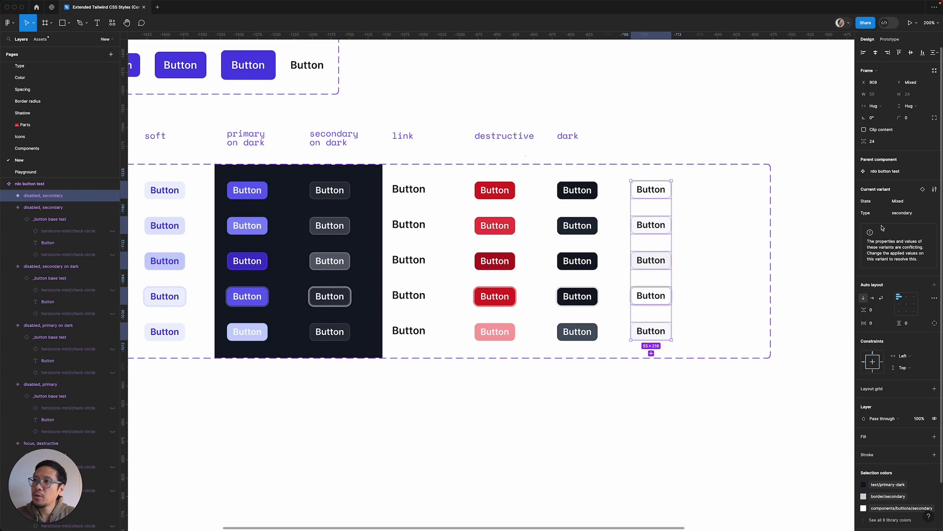
pyautogui.click(931, 214)
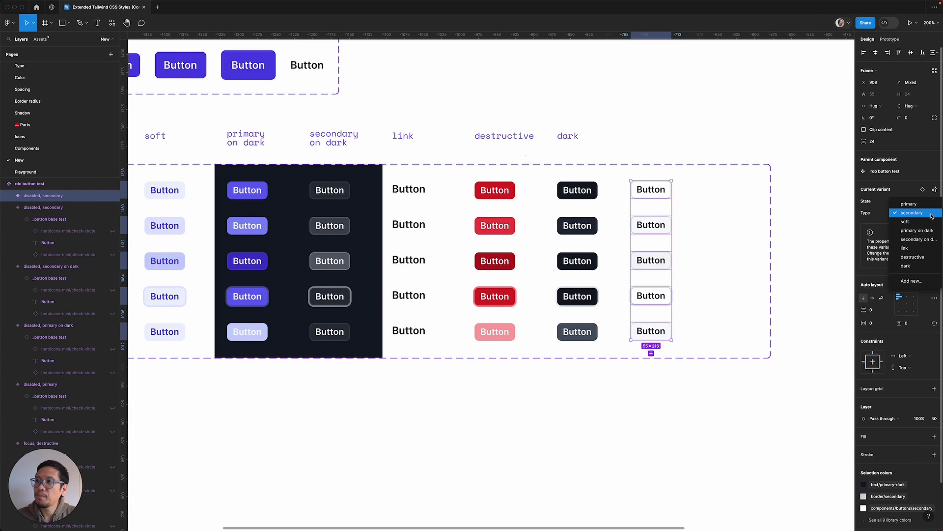
pyautogui.click(908, 280)
pyautogui.write('a')
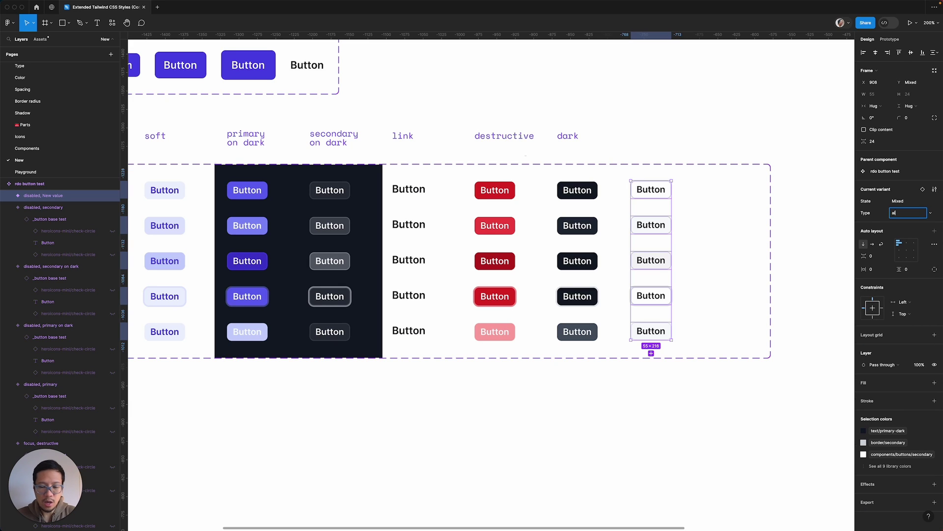
pyautogui.write('i')
pyautogui.press('Return')
pyautogui.click(657, 196)
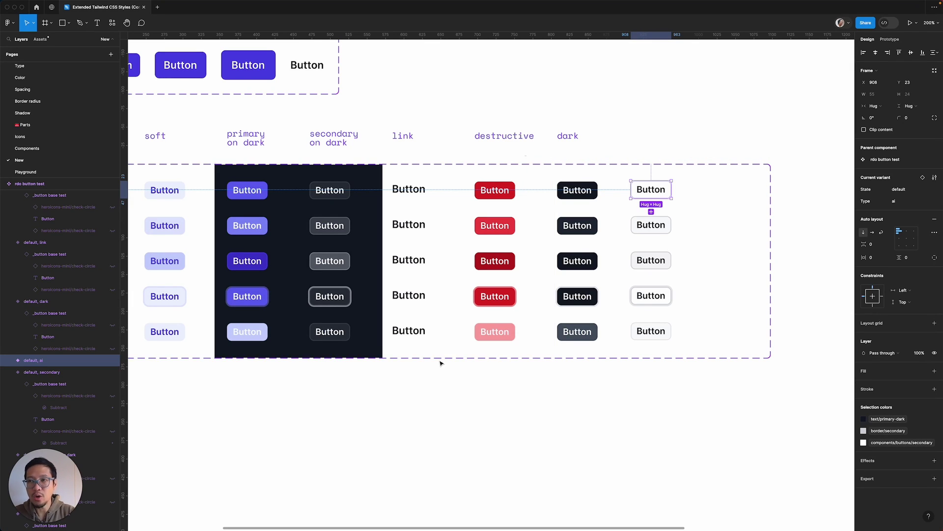
# Replace the default, ai variant's secondary border colour with the Angular gradient style
pyautogui.press('Return')
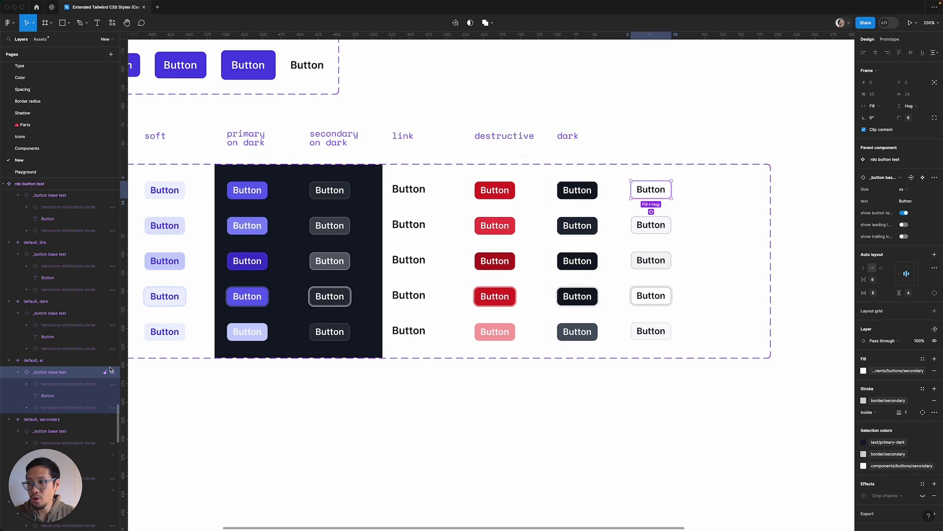
pyautogui.click(40, 360)
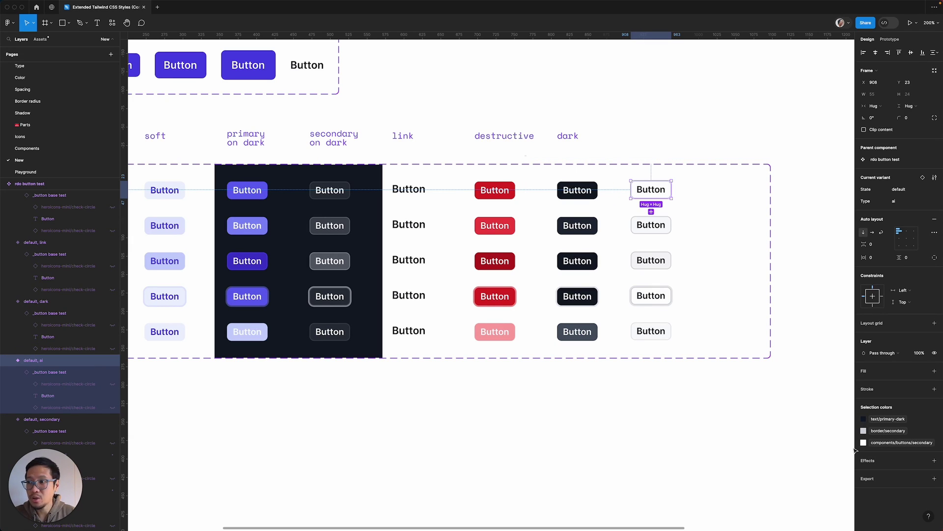
pyautogui.click(863, 431)
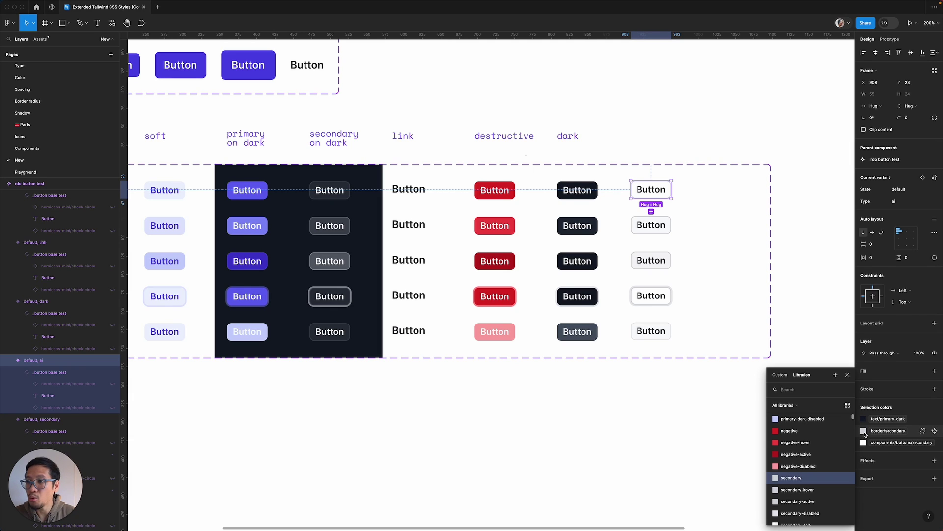
pyautogui.write('gr')
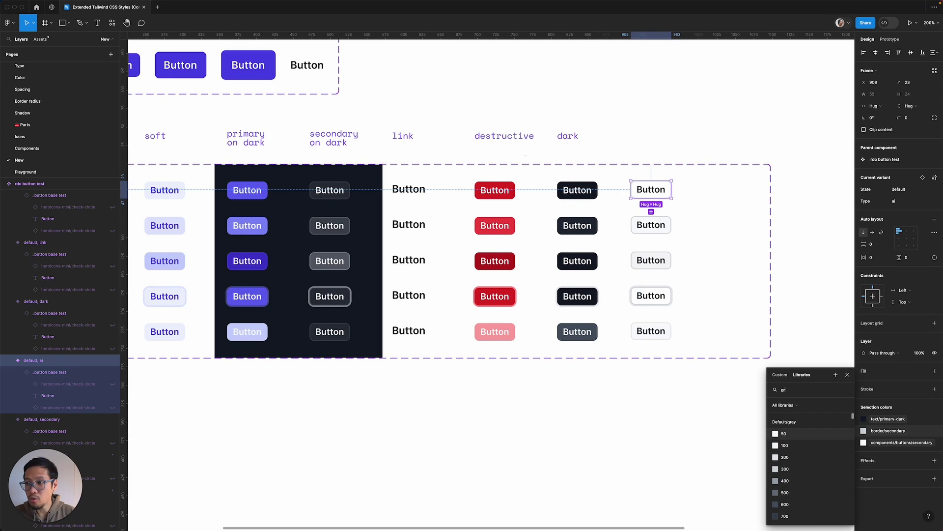
pyautogui.write('adi')
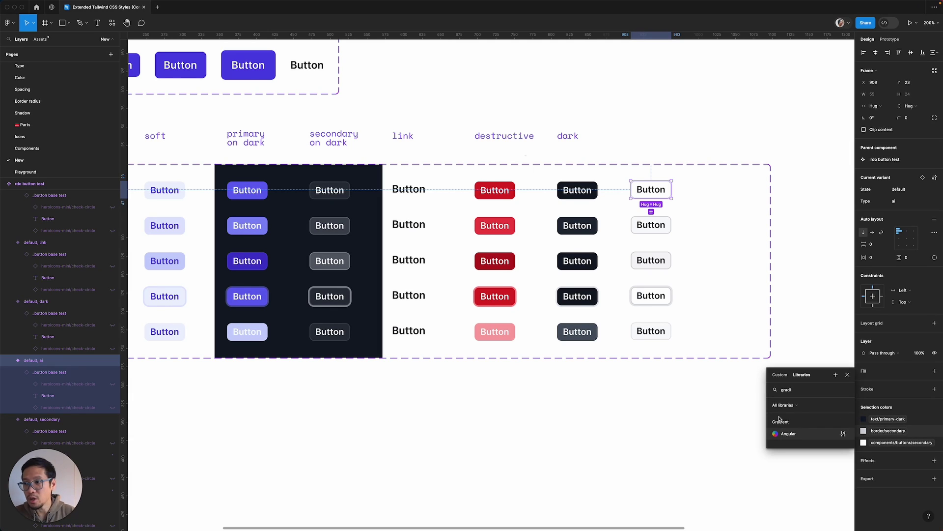
pyautogui.click(785, 433)
pyautogui.click(694, 442)
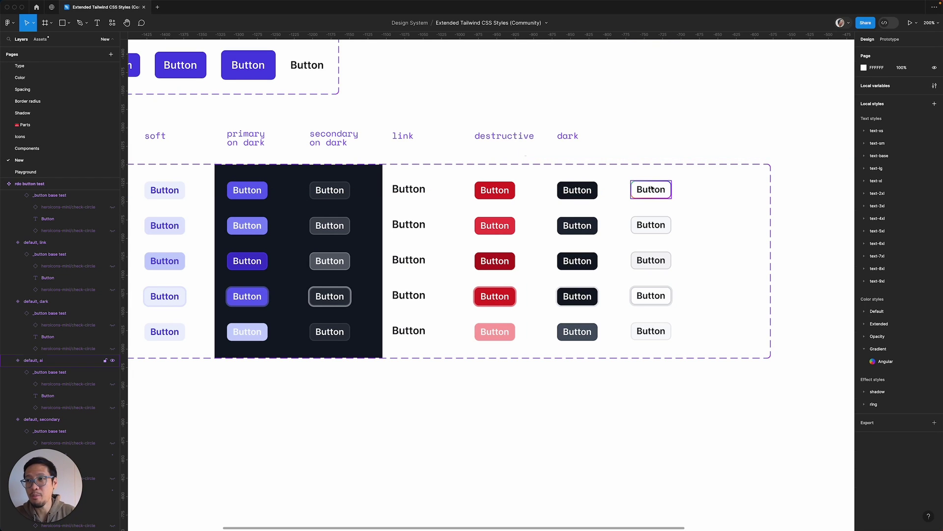
# Fill the hover, ai button's background with the Angular gradient
pyautogui.click(655, 228)
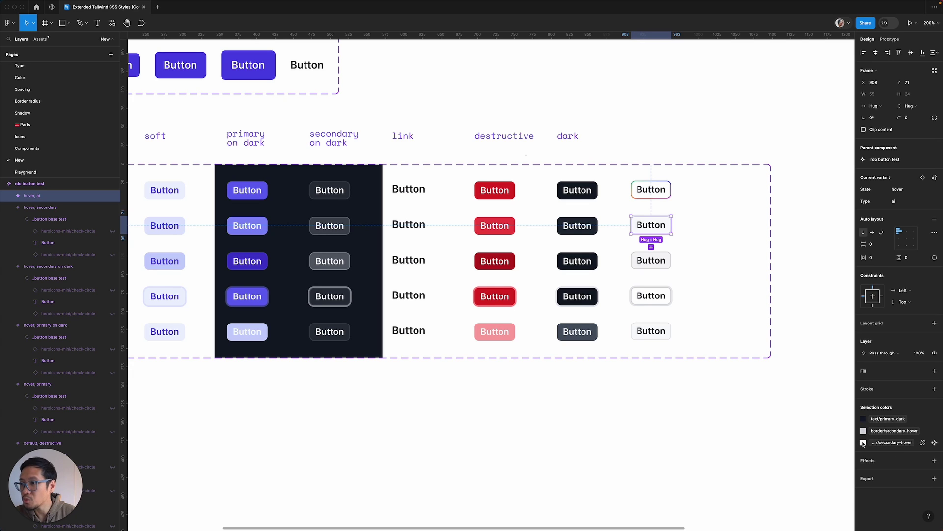
pyautogui.click(863, 443)
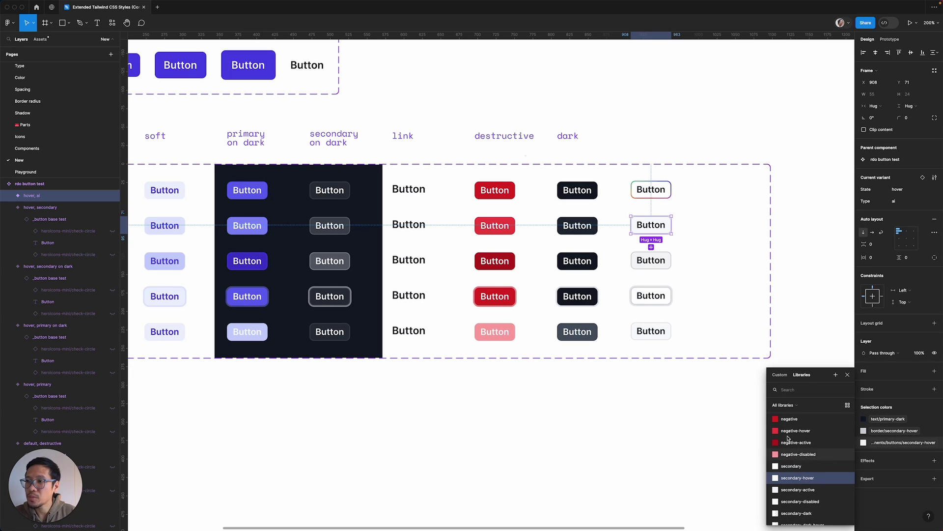
pyautogui.write('grad')
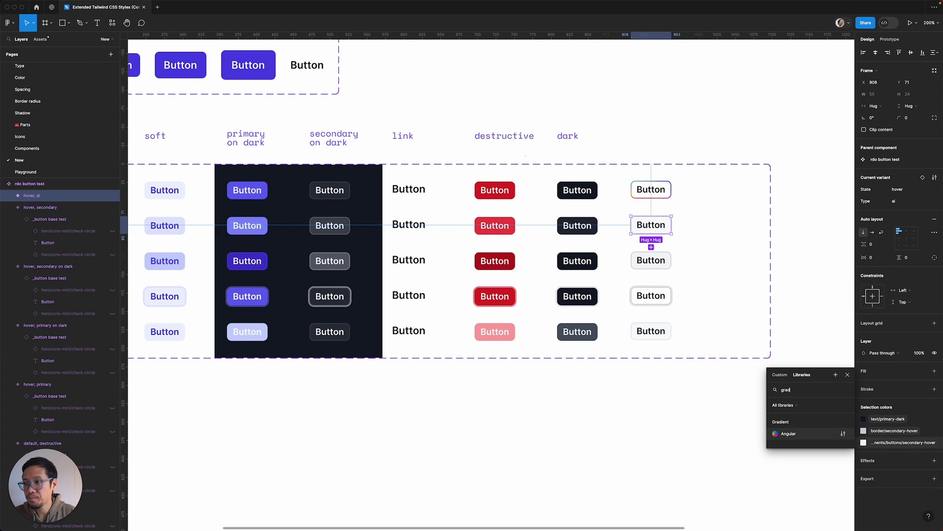
pyautogui.click(789, 433)
pyautogui.press('Escape')
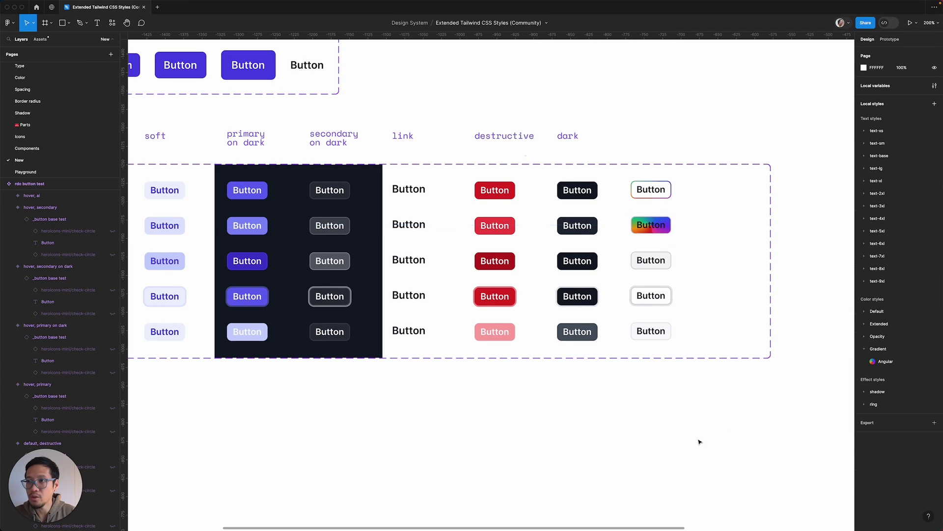
# Make the hover, ai button's label primary-light white
pyautogui.click(650, 230)
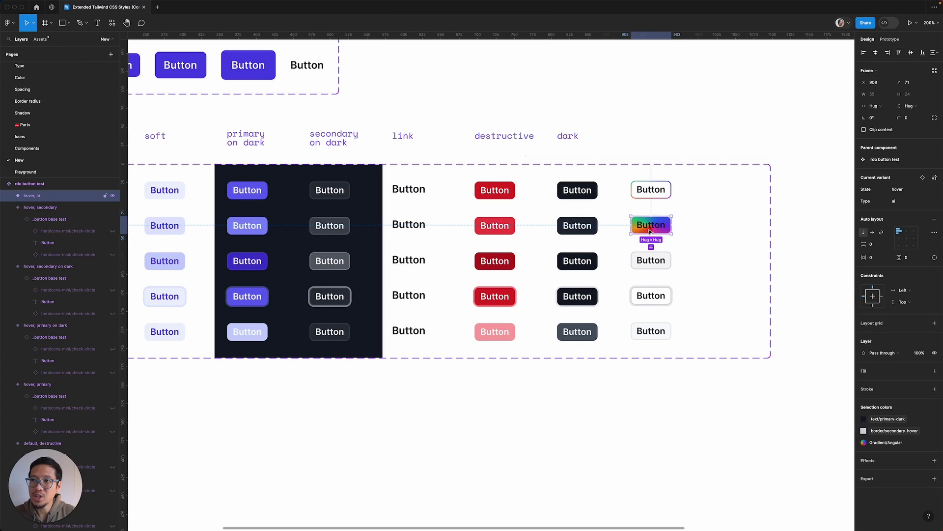
pyautogui.click(863, 418)
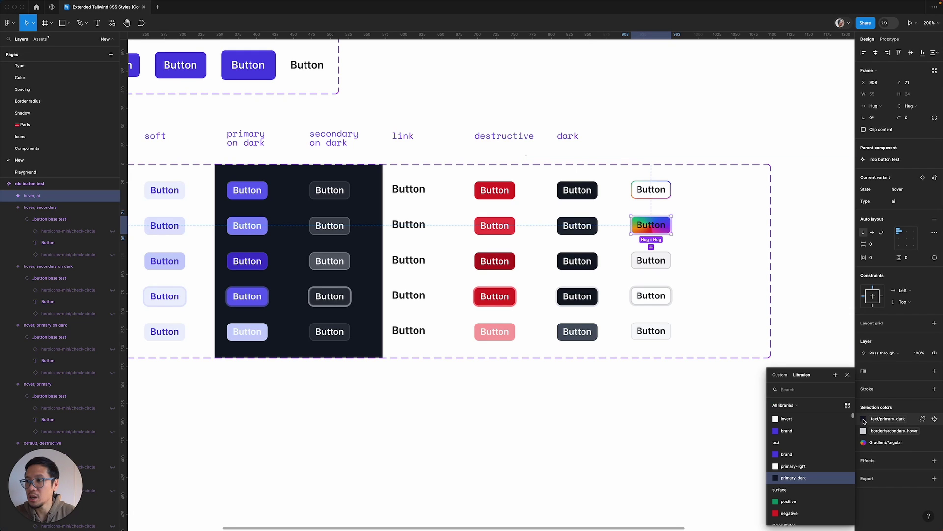
pyautogui.click(797, 467)
pyautogui.click(702, 439)
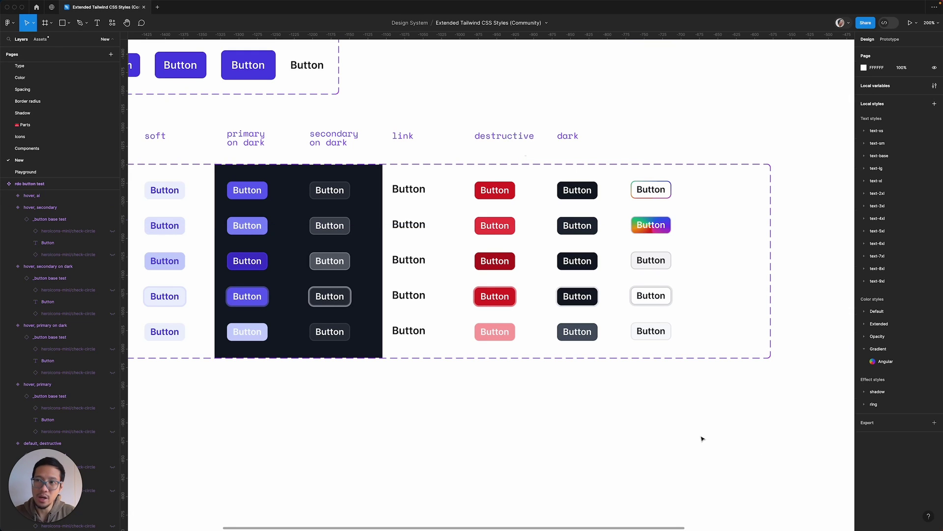
# Give the active, ai button an Angular gradient fill and a primary-light label
pyautogui.click(665, 267)
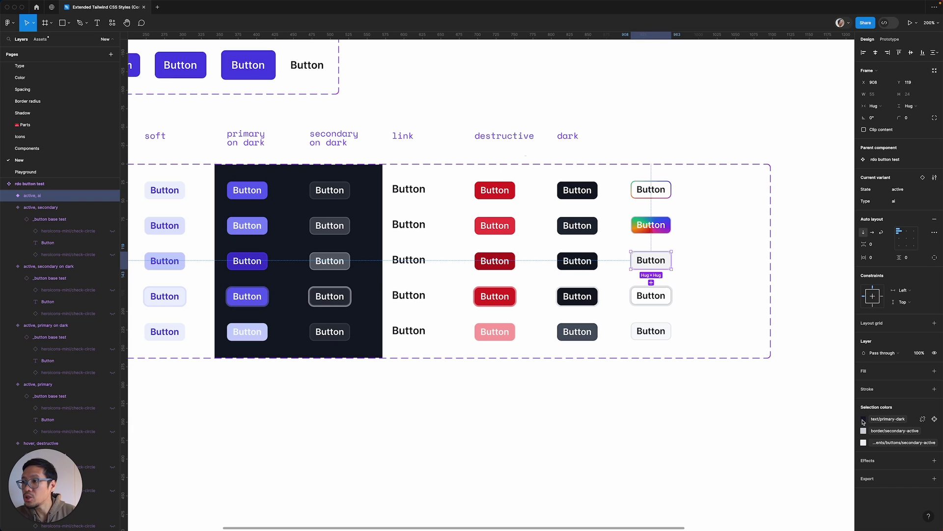
pyautogui.click(863, 444)
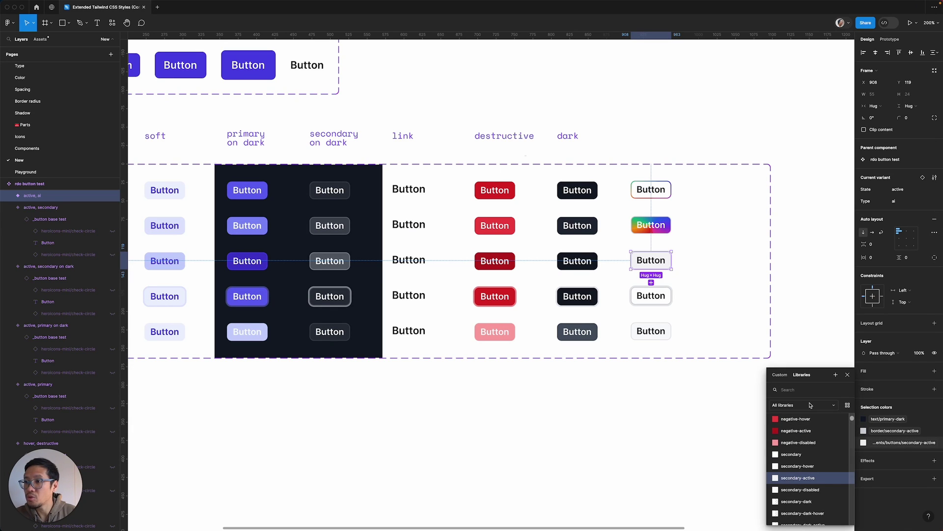
pyautogui.write('grad')
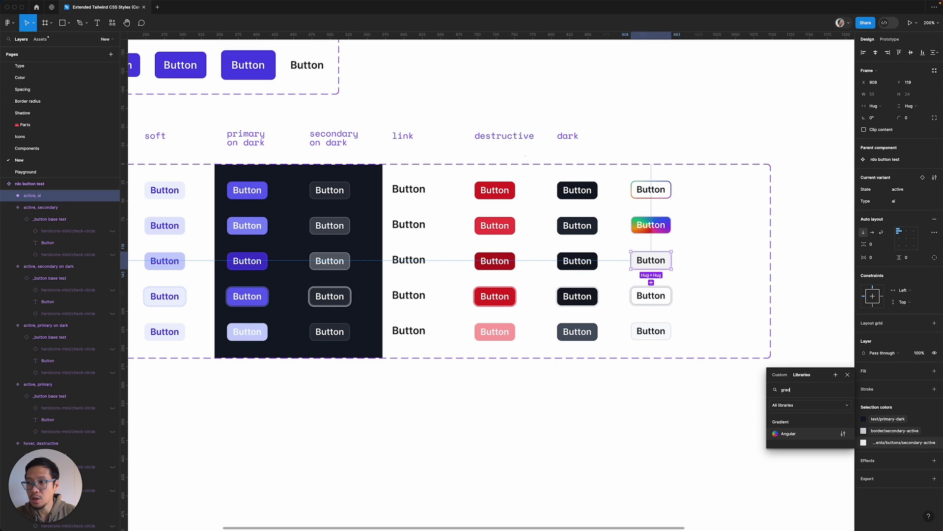
pyautogui.click(777, 436)
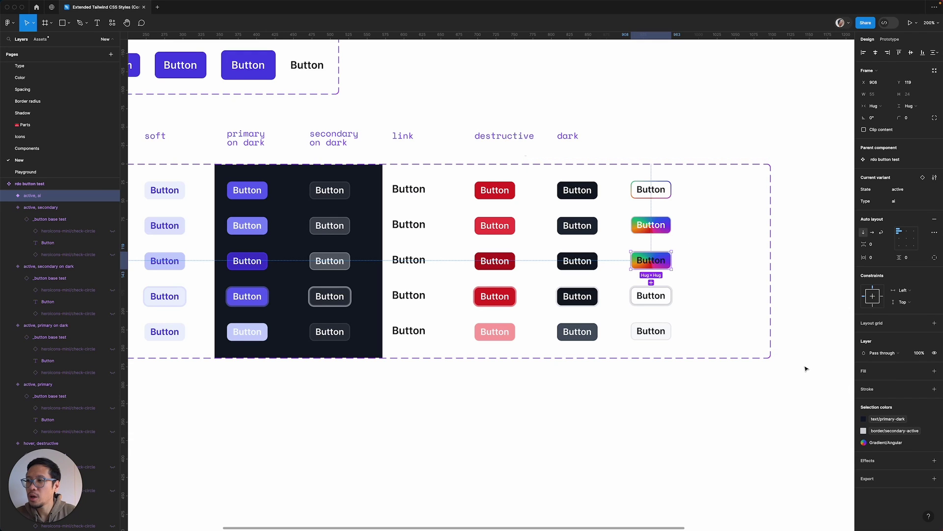
pyautogui.click(864, 419)
pyautogui.click(790, 467)
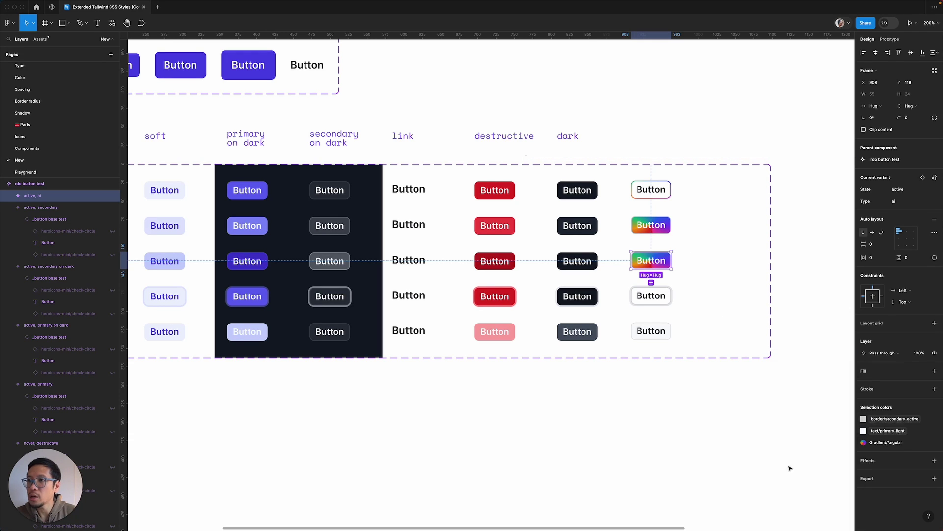
pyautogui.click(720, 430)
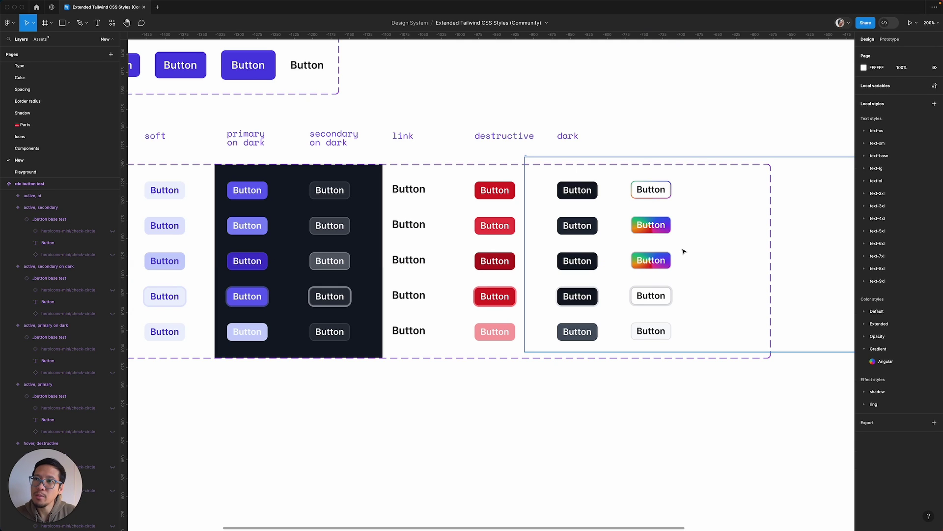
# Replace the active, ai button's secondary-active border with a light colour
pyautogui.click(661, 263)
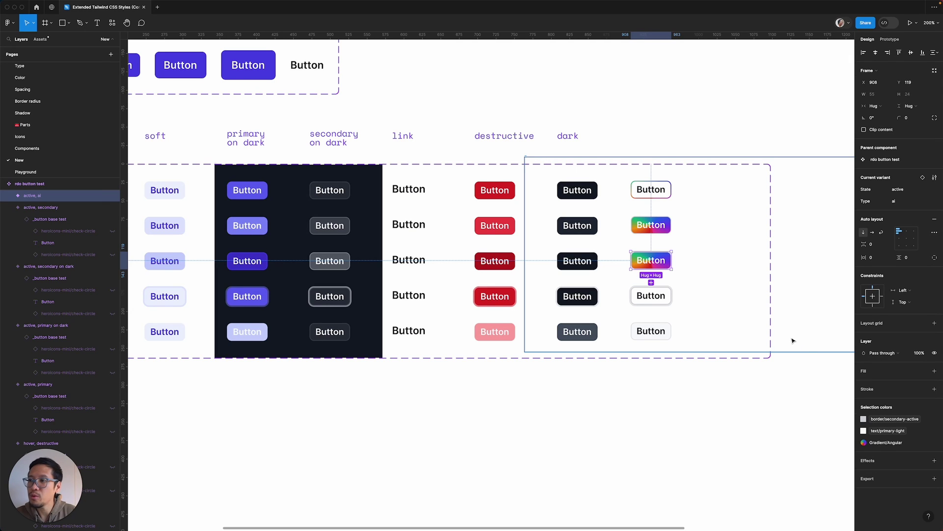
pyautogui.click(863, 418)
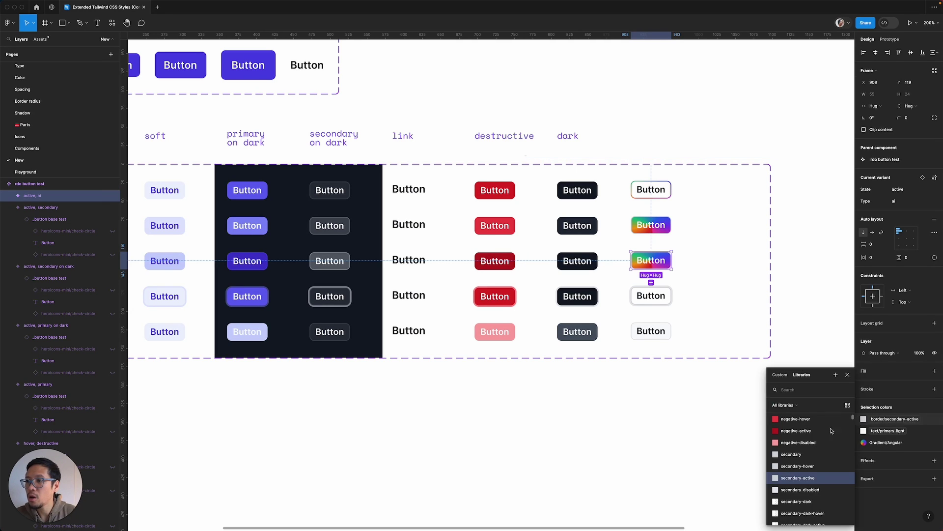
pyautogui.write('light')
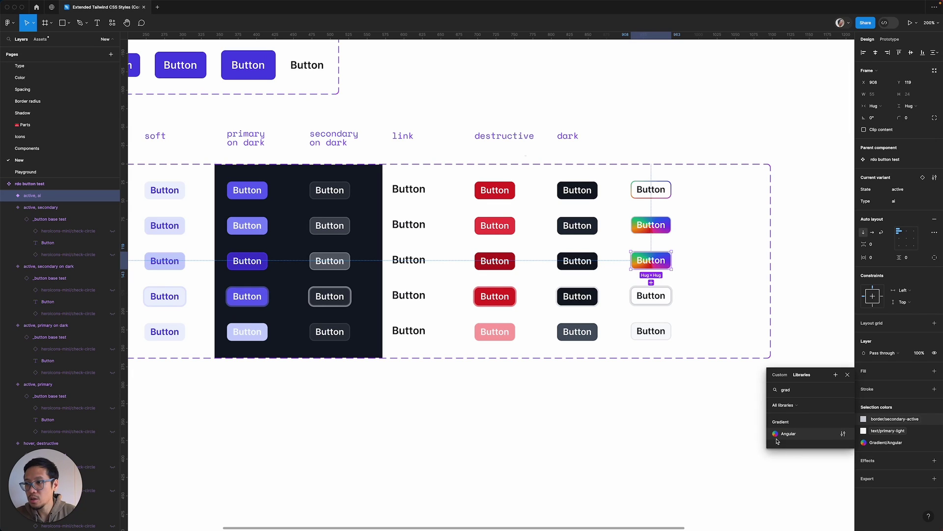
pyautogui.click(778, 437)
pyautogui.press('Tab')
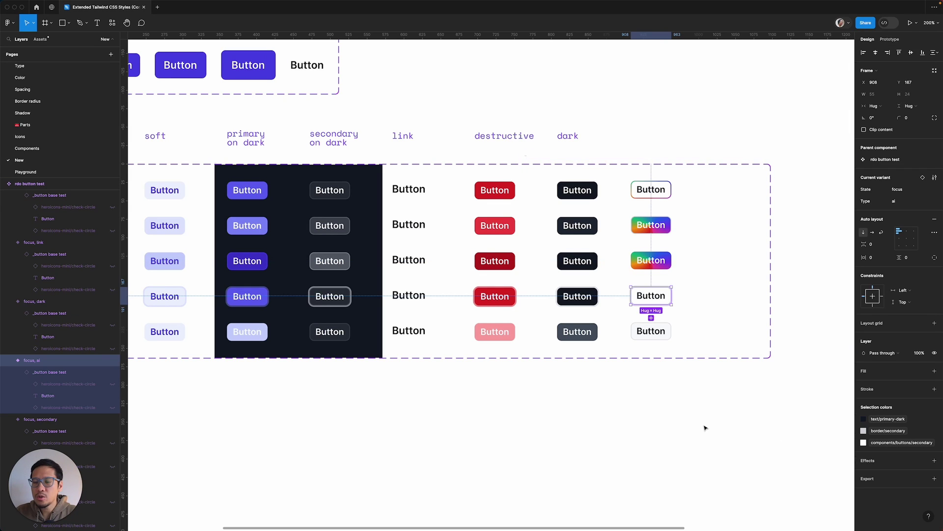
pyautogui.click(705, 427)
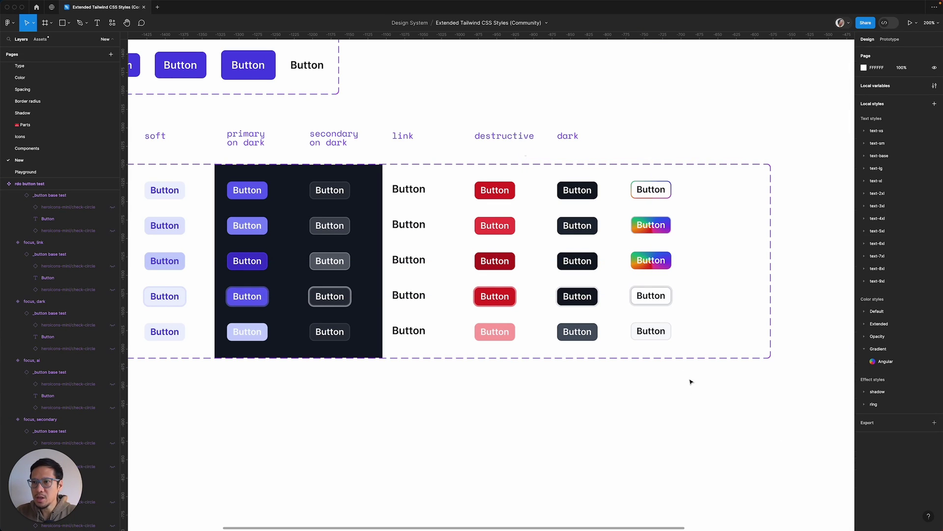
# Replace the disabled/ai variant's grey border with a detached Angular gradient
pyautogui.click(670, 333)
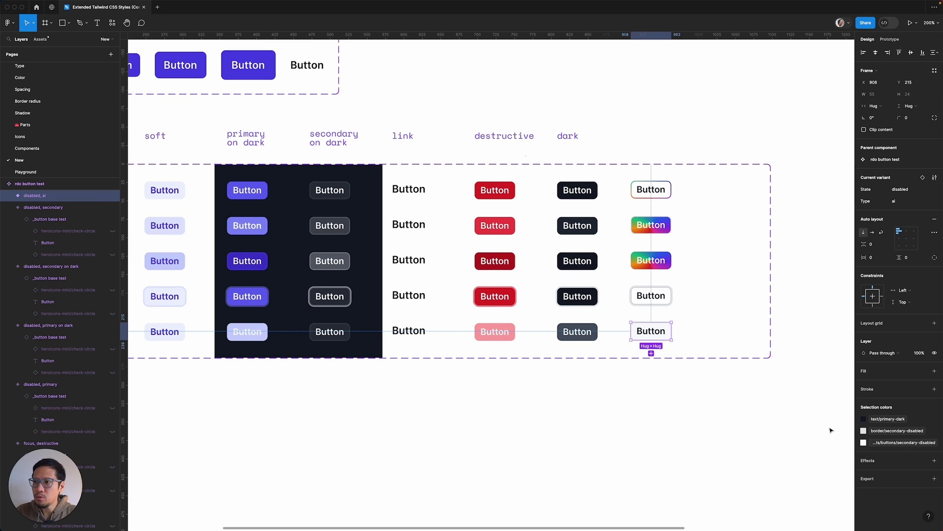
pyautogui.click(863, 431)
pyautogui.write('grad')
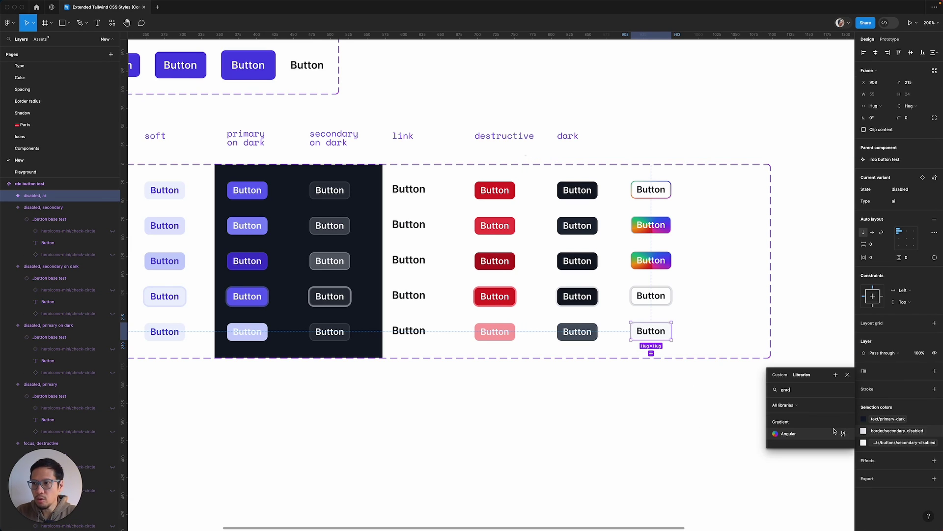
pyautogui.click(775, 435)
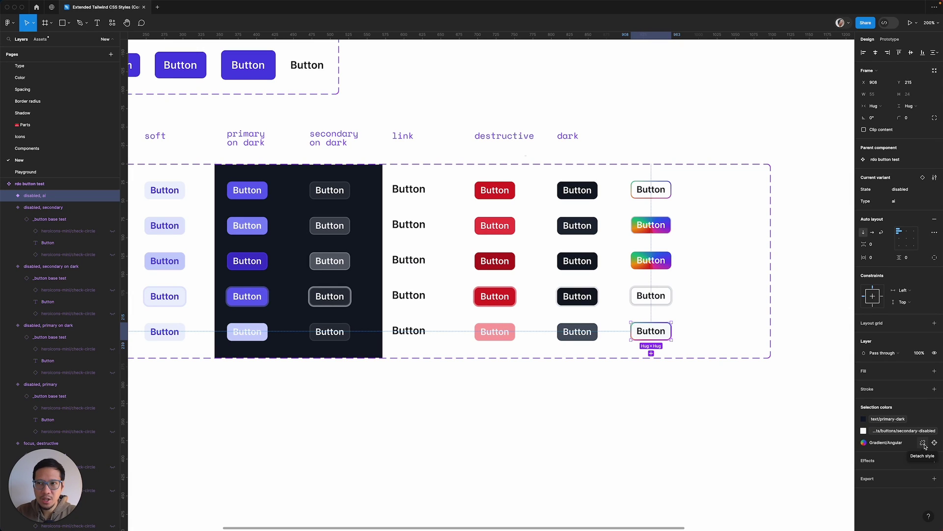
pyautogui.click(924, 443)
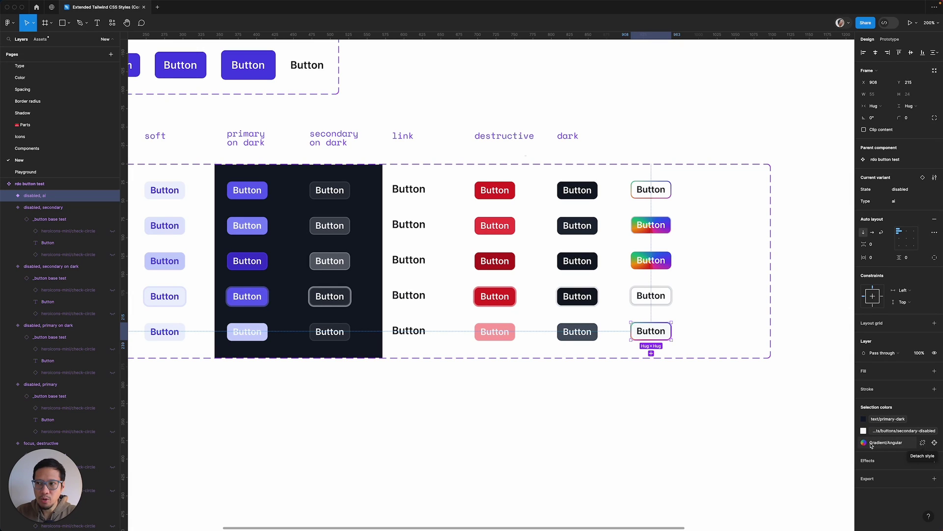
# Lower the gradient border's opacity to 50%, then settle on 20%
pyautogui.click(901, 443)
pyautogui.write('50')
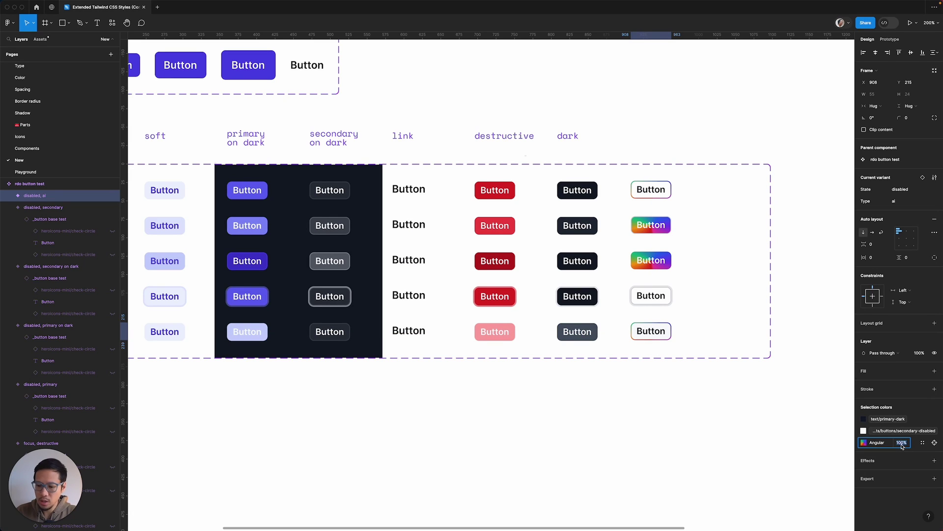
pyautogui.press('Return')
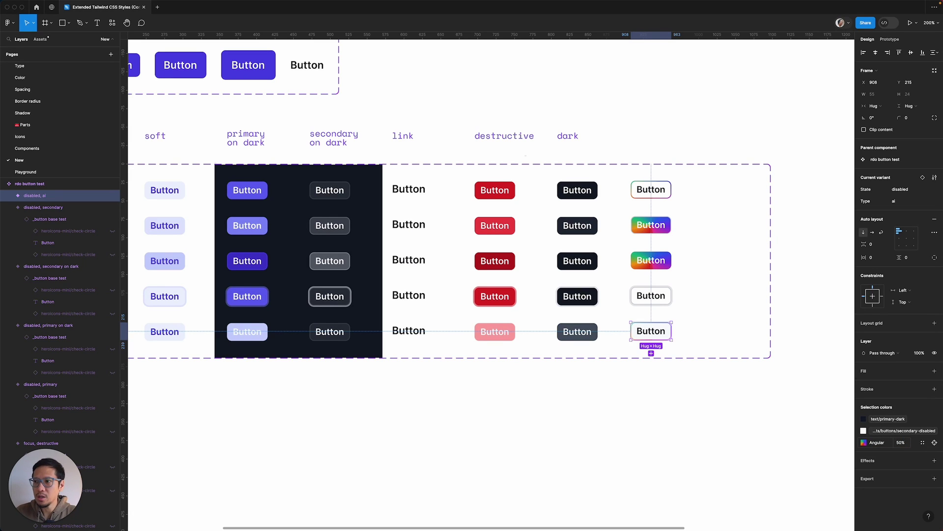
pyautogui.click(693, 411)
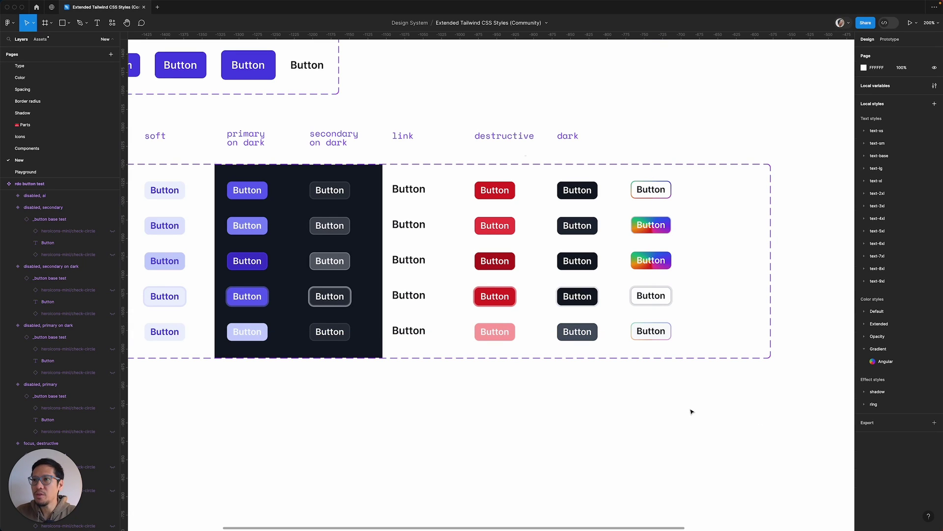
pyautogui.click(668, 338)
pyautogui.click(900, 442)
pyautogui.write('20')
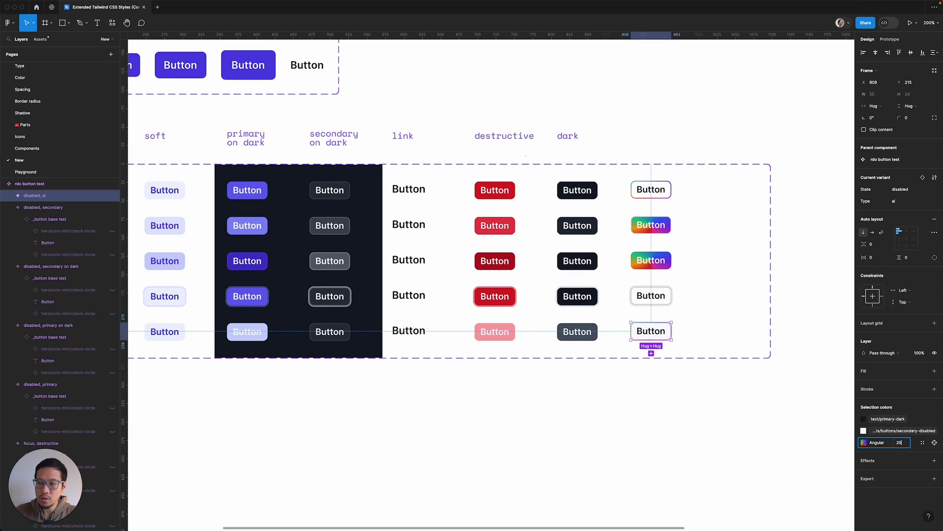
pyautogui.press('Return')
pyautogui.click(713, 442)
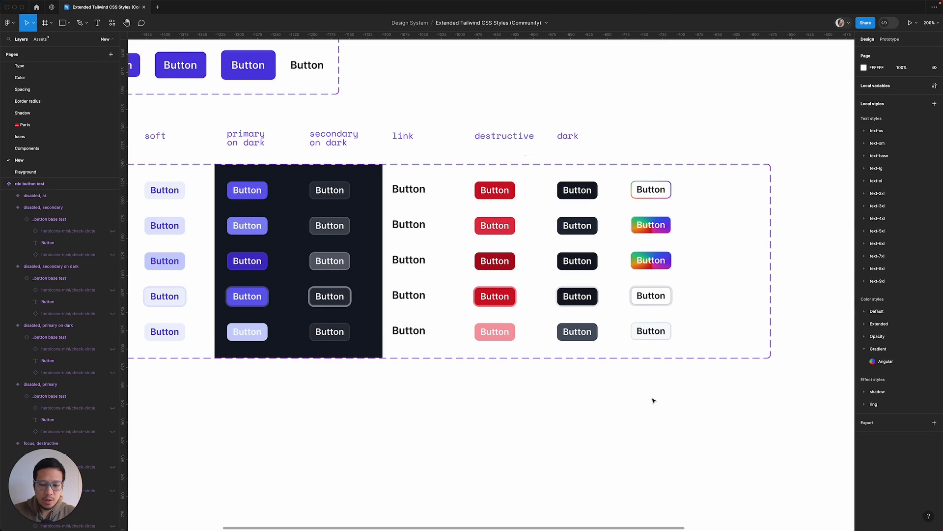
# Insert an rdo button test instance and place it below the button grid
pyautogui.hotkey('shift', 'i')
pyautogui.press('Down')
pyautogui.press('Down')
pyautogui.press('Down')
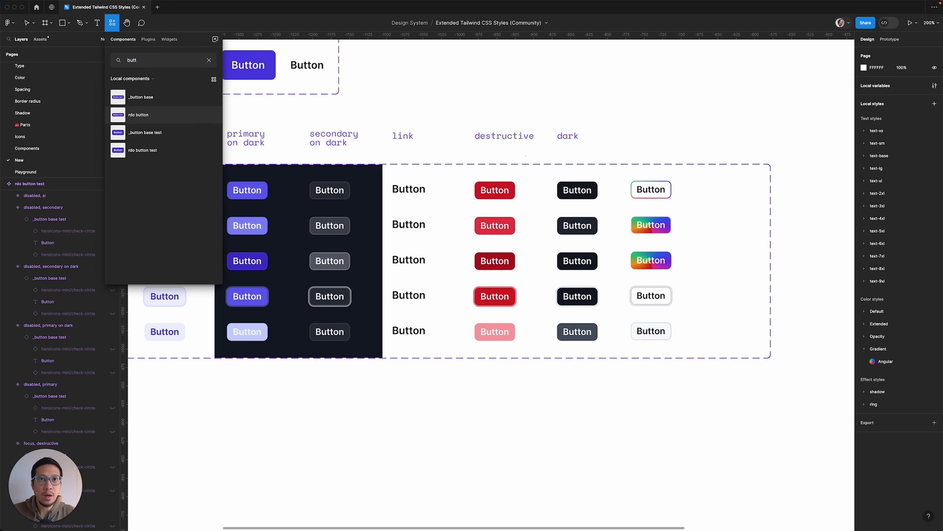
pyautogui.press('Return')
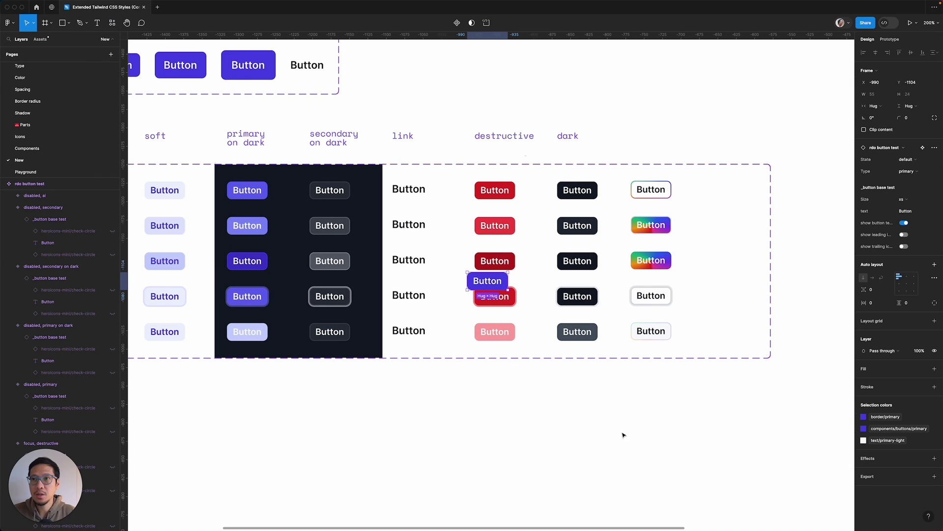
pyautogui.click(489, 424)
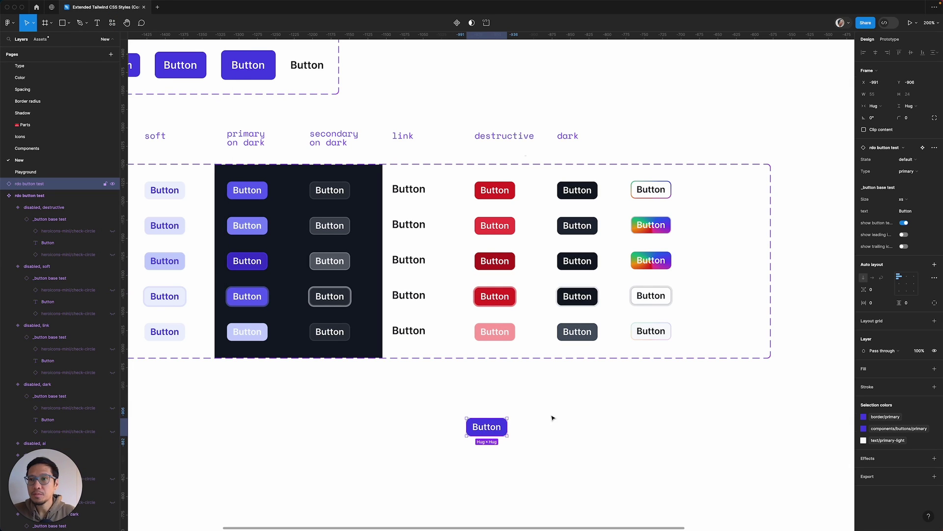
# Zoom in on the new instance and nudge it slightly left
pyautogui.press('super+equal')
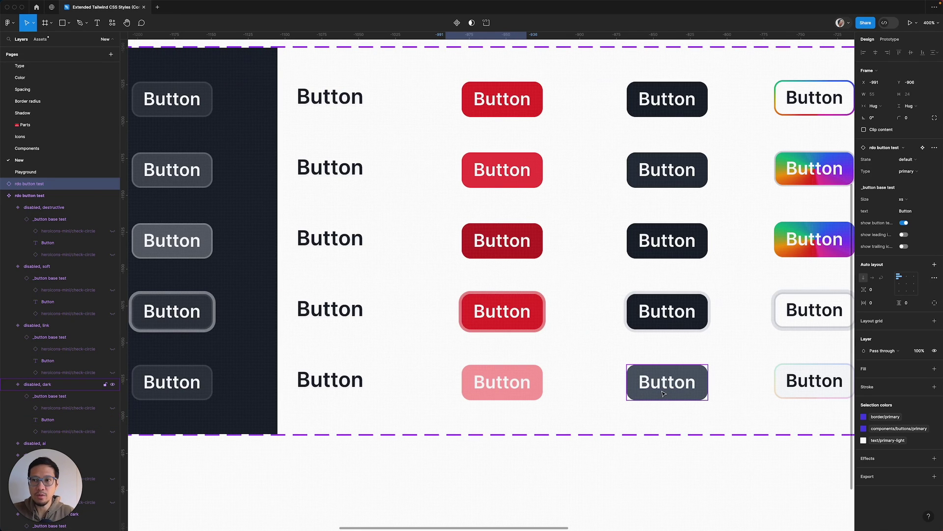
pyautogui.scroll(-5, 663, 394)
pyautogui.hscroll(3, 663, 393)
pyautogui.hscroll(-3, 663, 393)
pyautogui.scroll(-1, 663, 394)
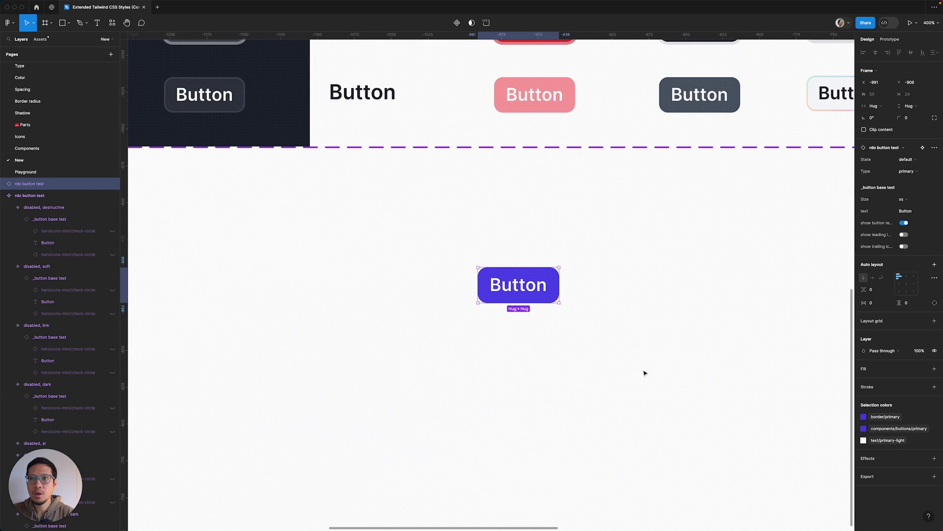
pyautogui.press('super+equal')
pyautogui.moveTo(602, 319); pyautogui.dragTo(572, 319)
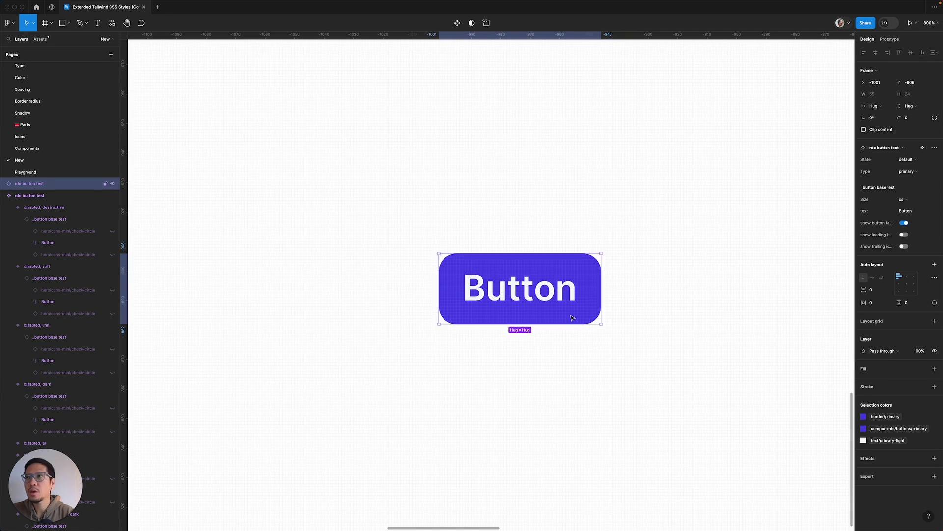
# Set the instance's Type to ai and Size to lg
pyautogui.click(910, 172)
pyautogui.click(886, 243)
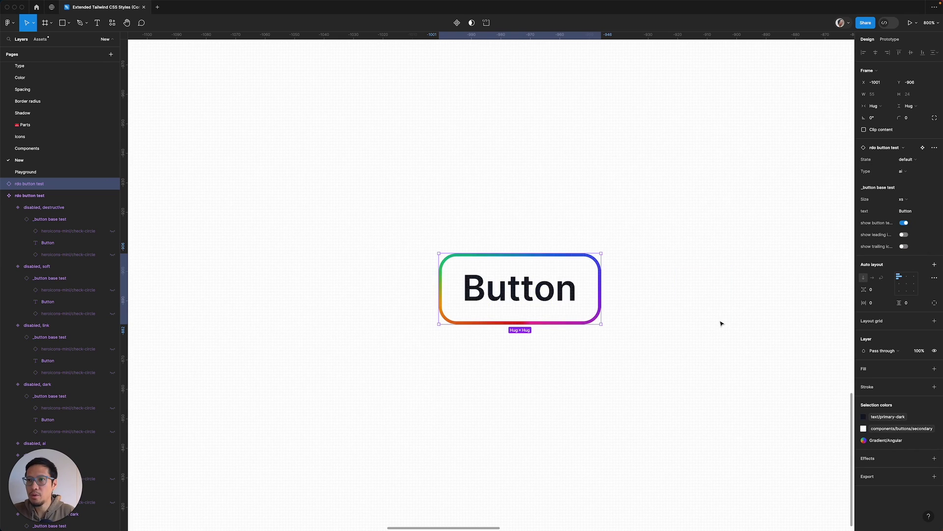
pyautogui.click(904, 199)
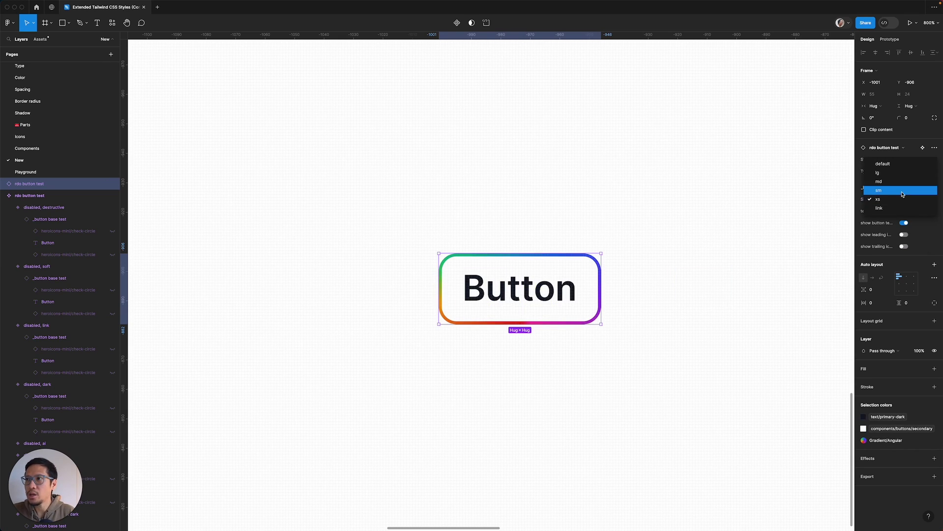
pyautogui.click(903, 194)
pyautogui.click(910, 201)
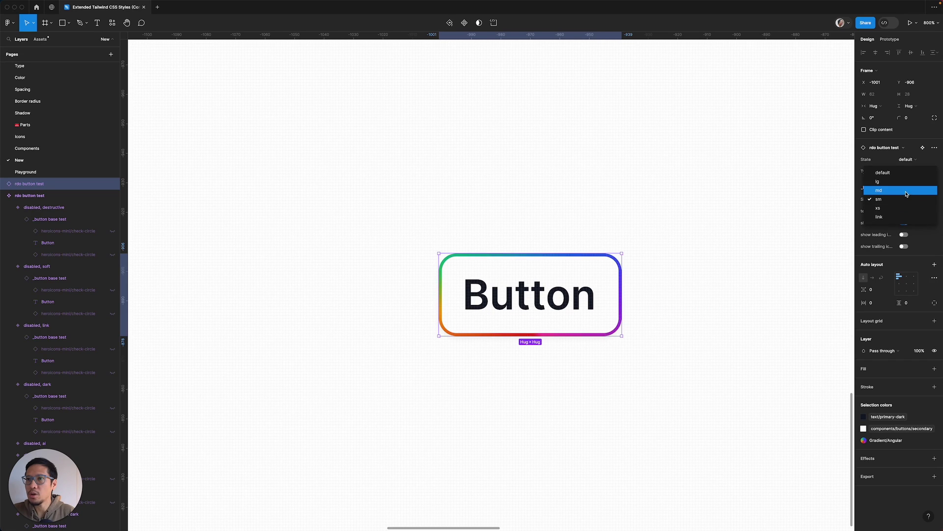
pyautogui.click(906, 193)
pyautogui.click(910, 201)
pyautogui.click(909, 192)
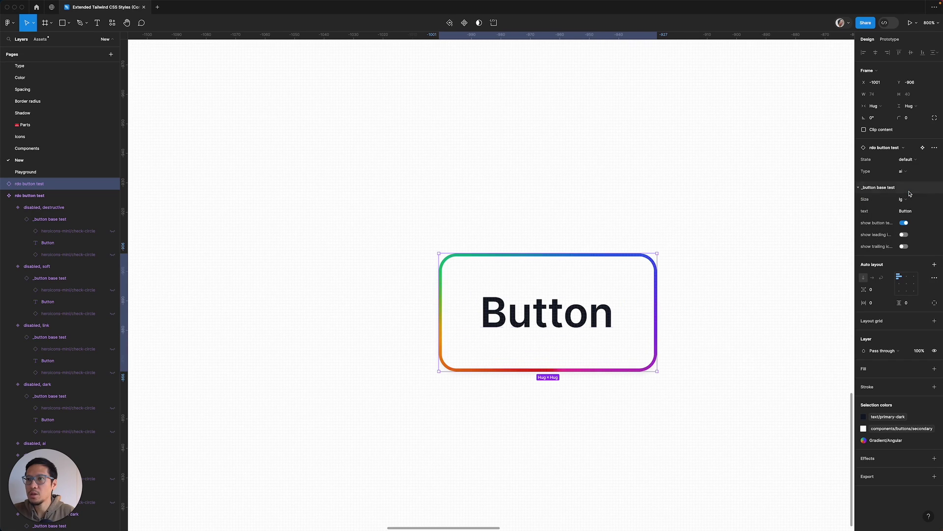
# Change the button label text from Button to 'Build'
pyautogui.click(911, 214)
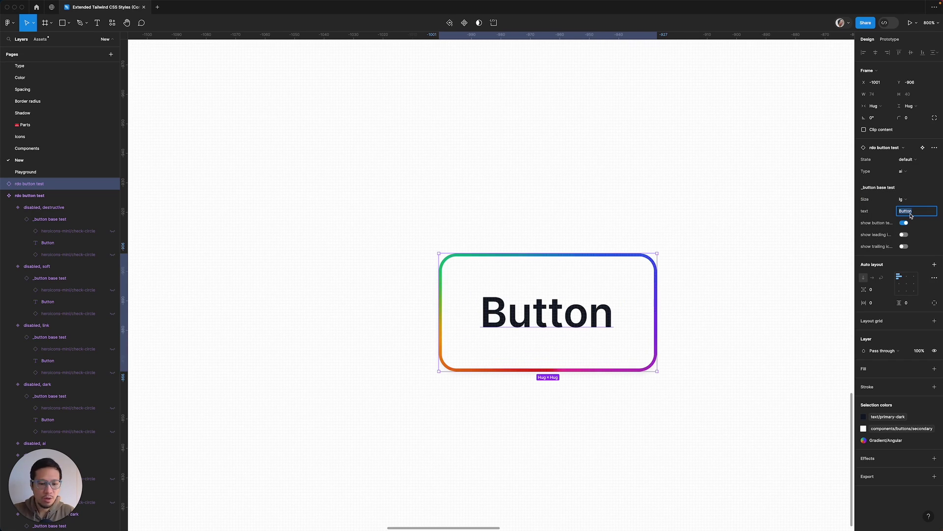
pyautogui.write('B')
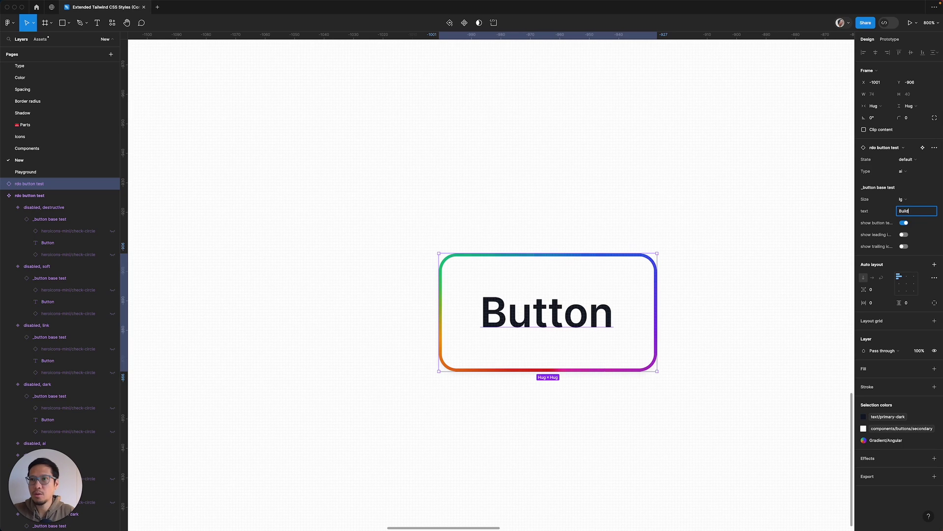
pyautogui.write('uild')
pyautogui.press('Return')
pyautogui.click(683, 334)
pyautogui.scroll(-2, 684, 334)
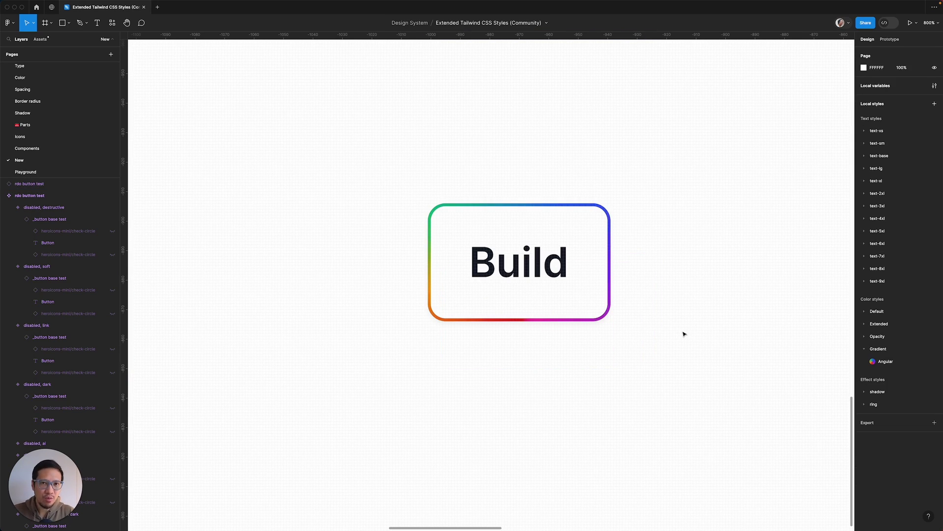